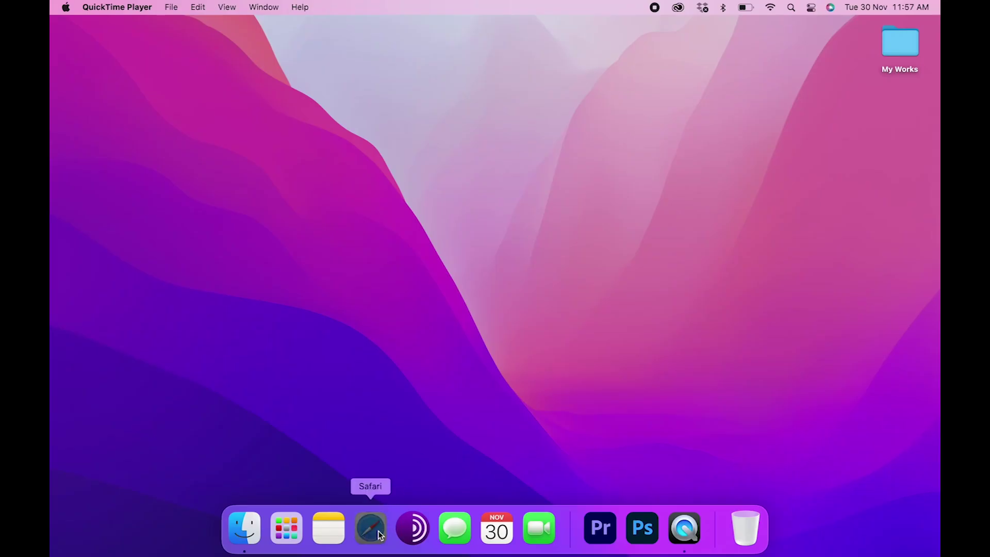
Search for the INAV configurator for Mac and download the macOS app from inavapp.com
{"action": "left_click", "coordinate": [379, 534]}
{"action": "type", "text": "inav"}
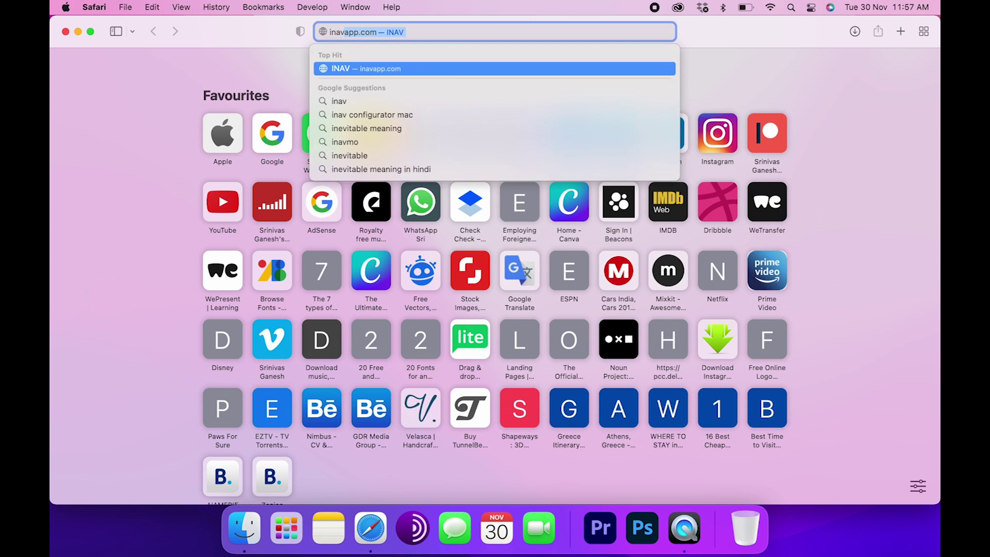
{"action": "left_click", "coordinate": [411, 82]}
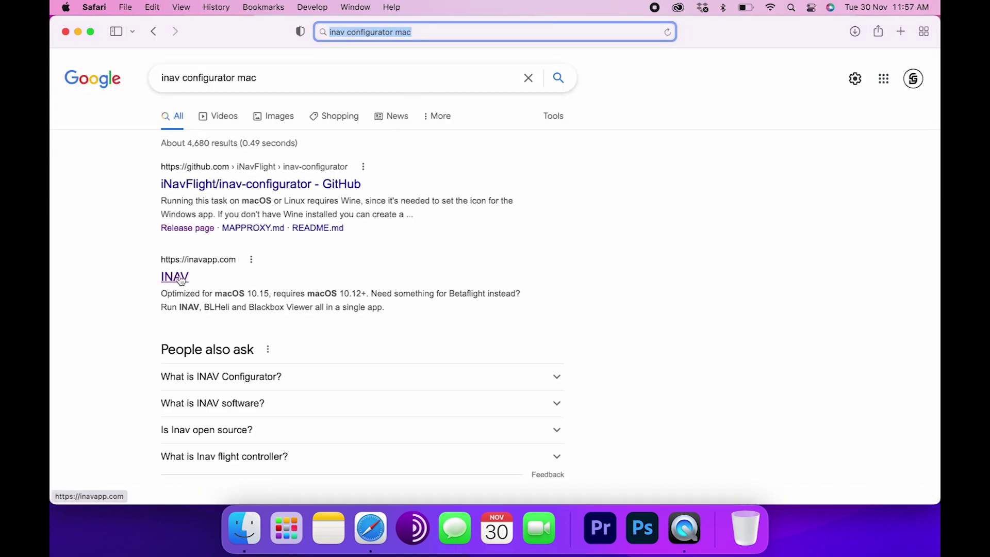
{"action": "left_click", "coordinate": [178, 277]}
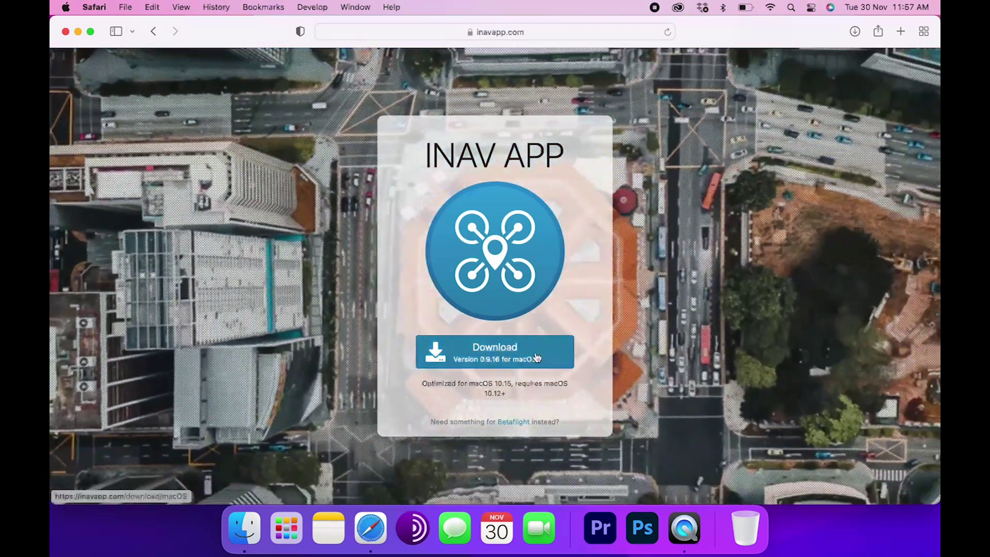
{"action": "left_click", "coordinate": [535, 357]}
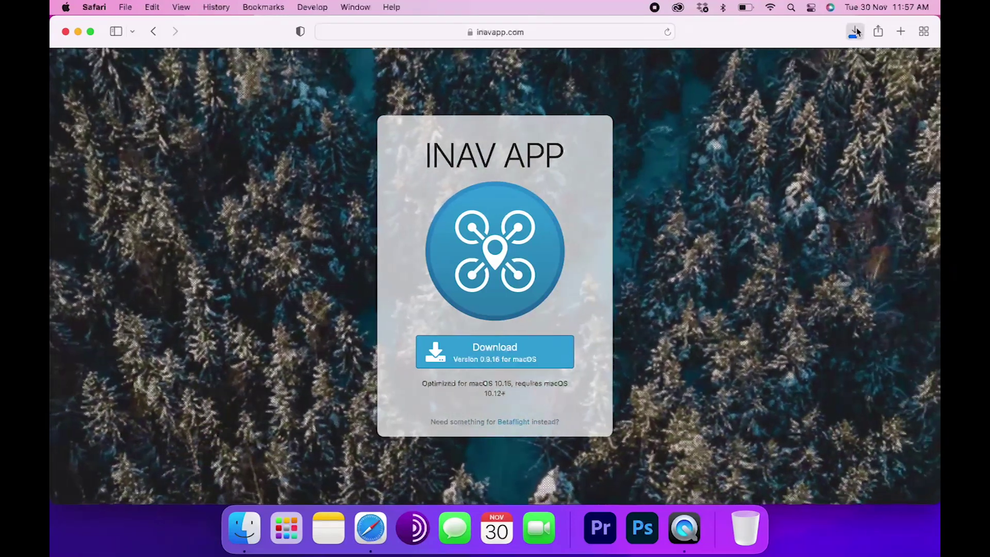
Launch the downloaded INAV.app from Safari's downloads and confirm opening it
{"action": "left_click", "coordinate": [855, 32]}
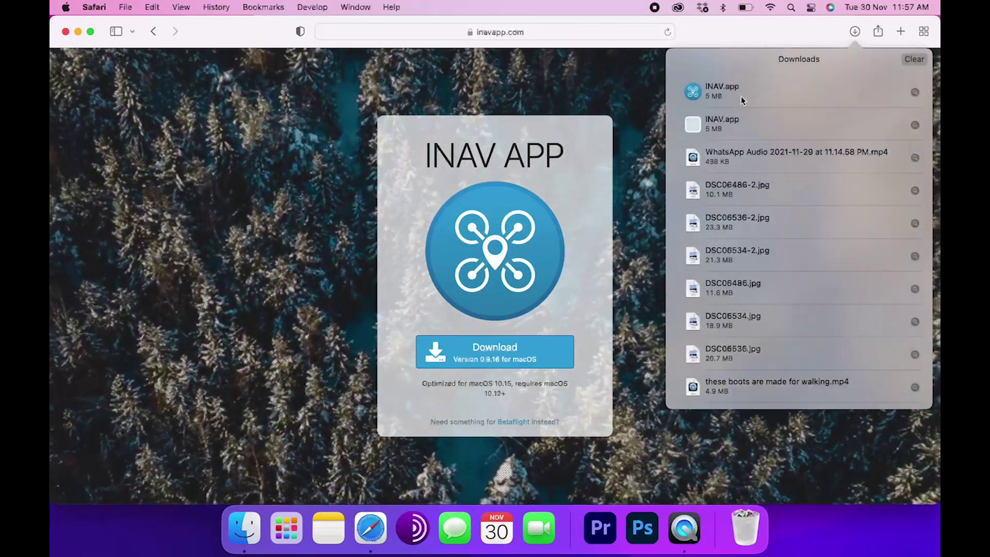
{"action": "left_click", "coordinate": [727, 91]}
{"action": "double_click", "coordinate": [727, 90]}
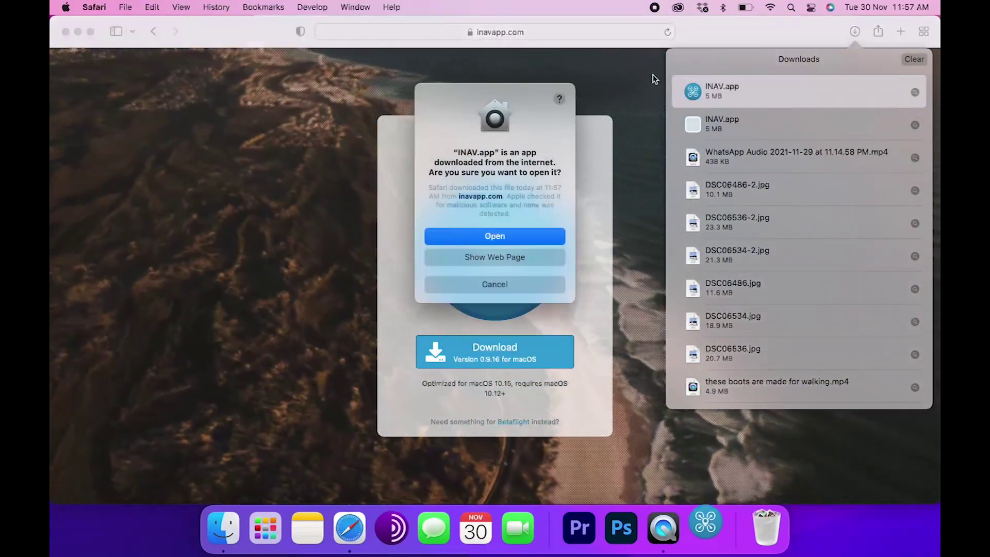
{"action": "left_click", "coordinate": [512, 235]}
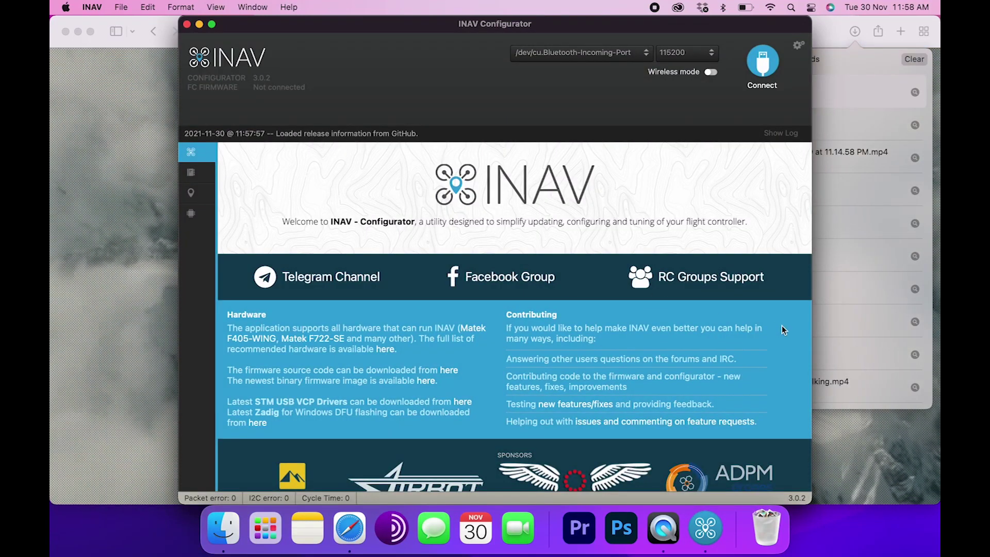
Expand the INAV Configurator welcome window to full screen
{"action": "scroll", "coordinate": [784, 326], "scroll_direction": "down", "scroll_amount": 1}
{"action": "scroll", "coordinate": [784, 326], "scroll_direction": "down", "scroll_amount": 3}
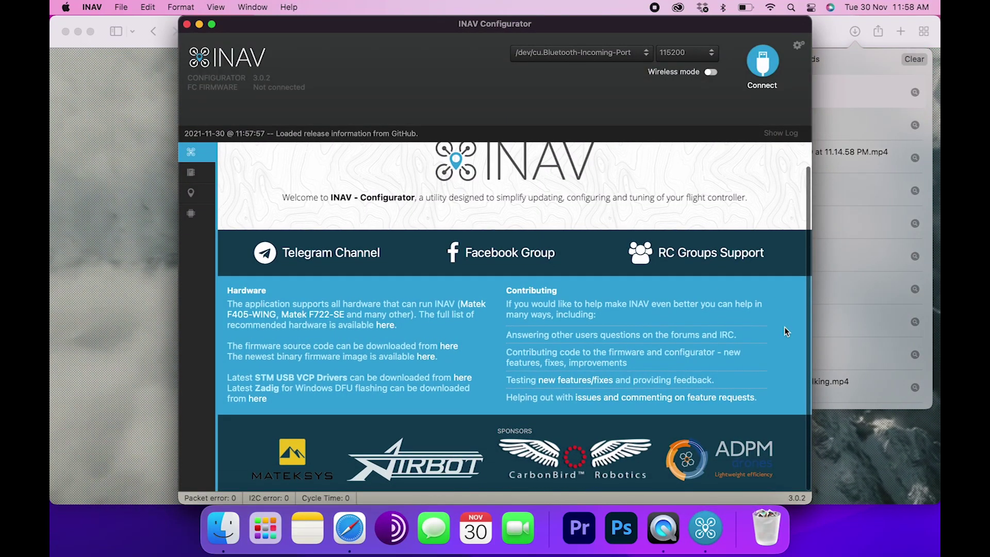
{"action": "left_click", "coordinate": [212, 24]}
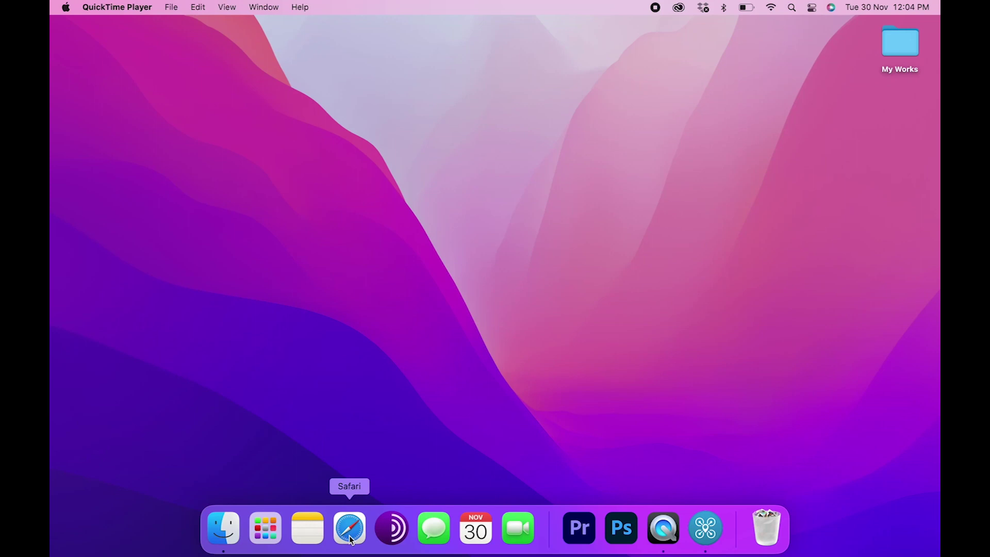
Search 'brain fpv' and go to the BrainFPV website's firmware page
{"action": "left_click", "coordinate": [349, 536]}
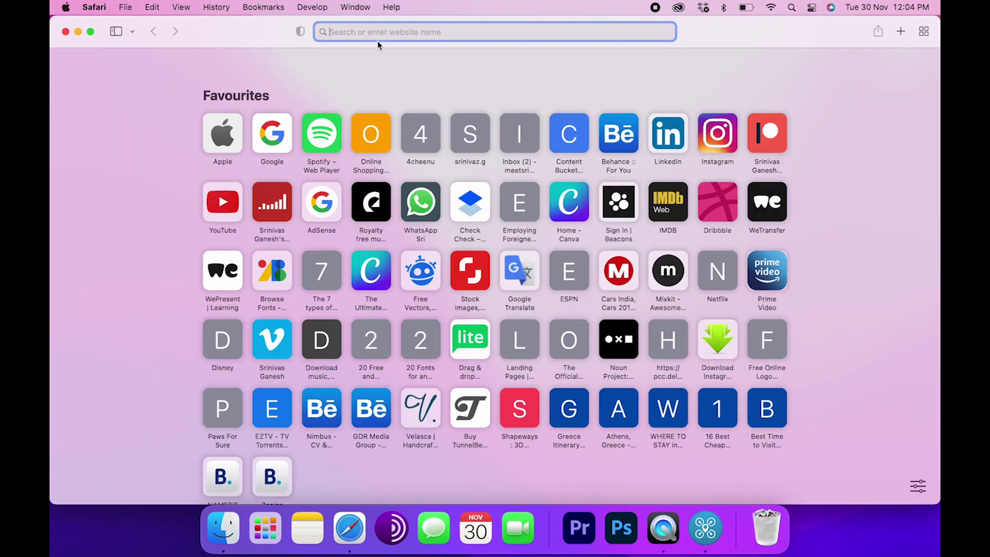
{"action": "type", "text": "brain fpv"}
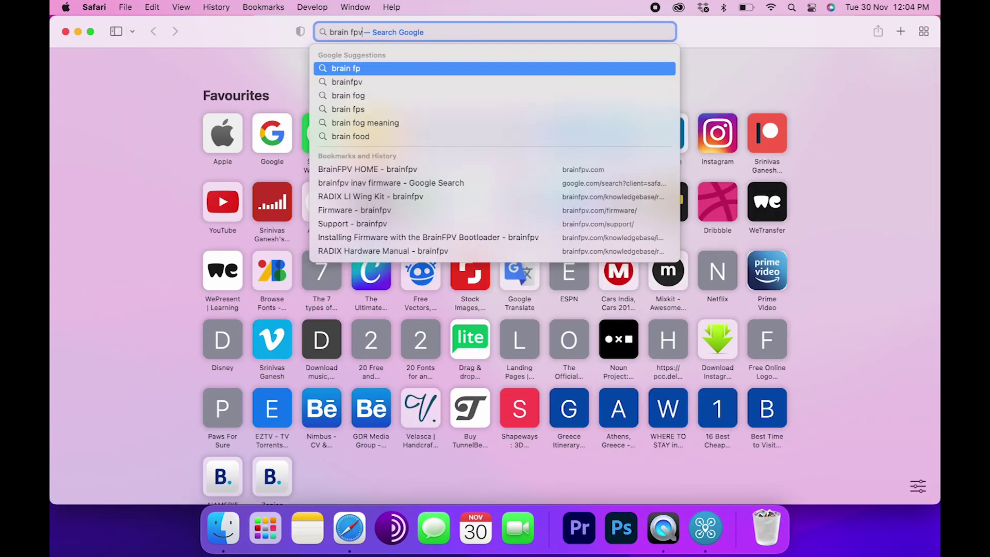
{"action": "key", "text": "Return"}
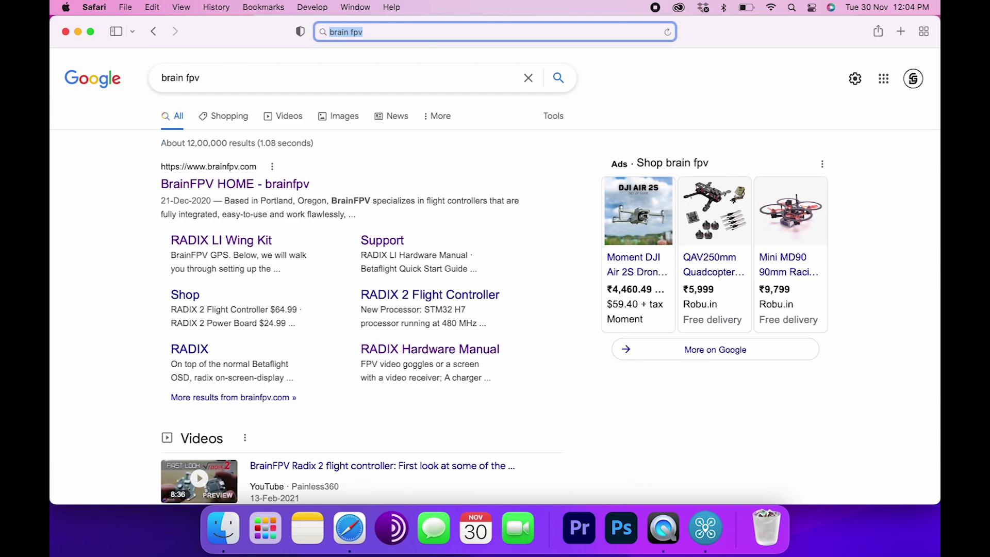
{"action": "left_click", "coordinate": [242, 184]}
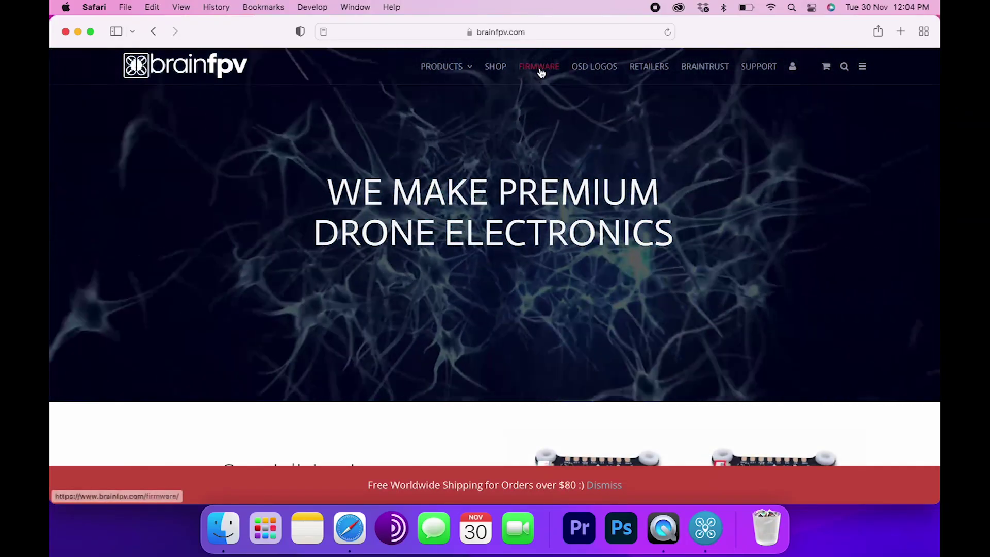
{"action": "left_click", "coordinate": [540, 69]}
Choose the RADIX board, INAV firmware and version 2.6.0-BRAIN-2
{"action": "left_click", "coordinate": [459, 288]}
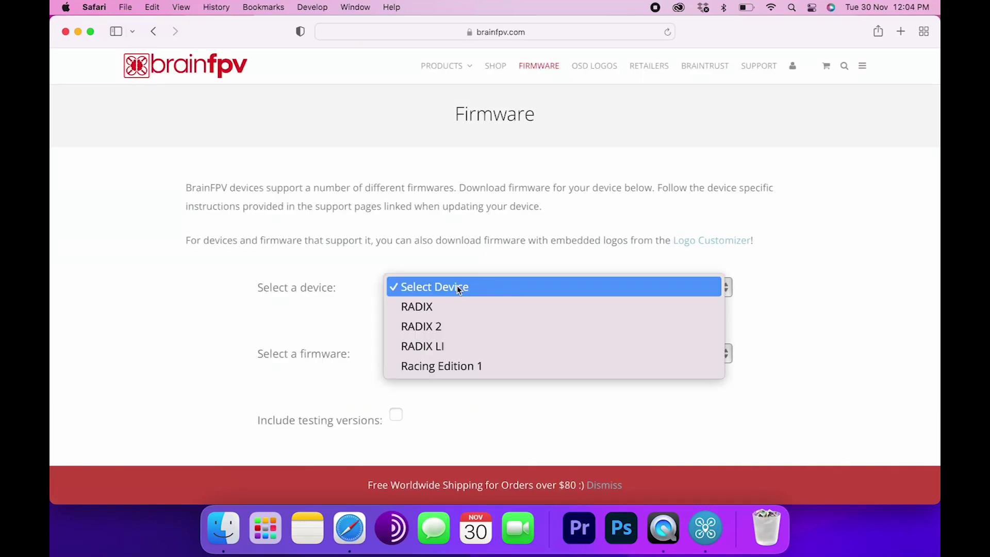
{"action": "left_click", "coordinate": [443, 308]}
{"action": "scroll", "coordinate": [459, 328], "scroll_direction": "down", "scroll_amount": 3}
{"action": "left_click", "coordinate": [459, 328]}
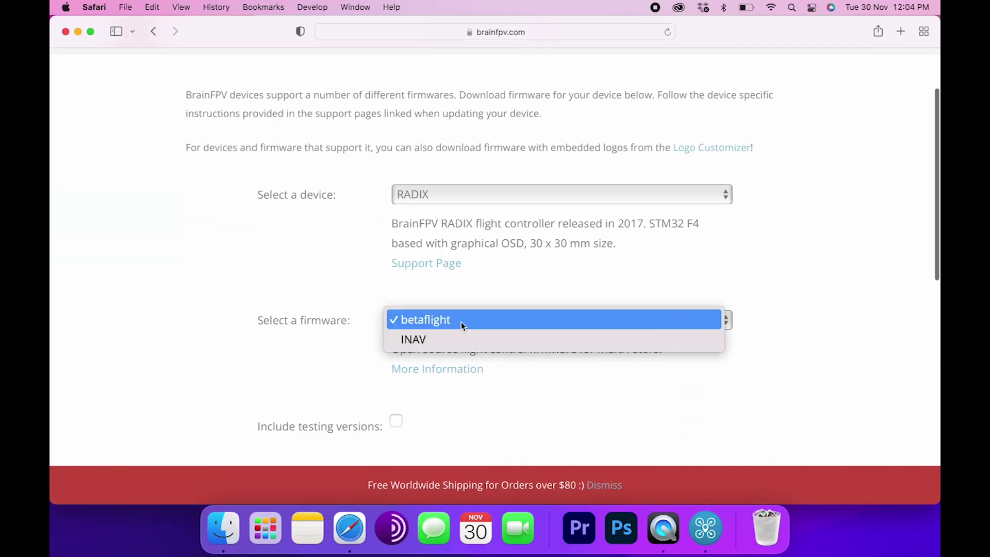
{"action": "left_click", "coordinate": [453, 338]}
{"action": "scroll", "coordinate": [505, 397], "scroll_direction": "down", "scroll_amount": 5}
{"action": "scroll", "coordinate": [506, 399], "scroll_direction": "down", "scroll_amount": 3}
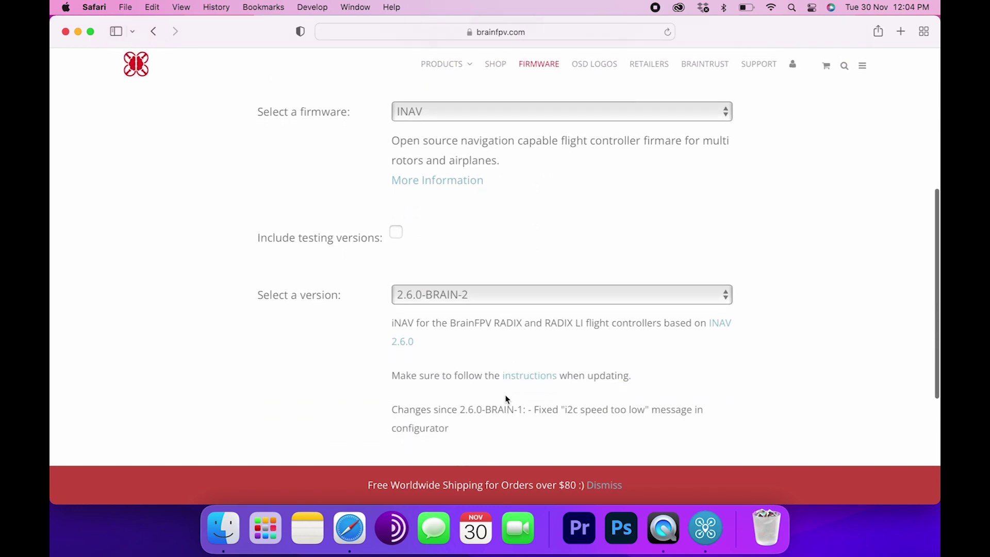
{"action": "left_click", "coordinate": [464, 298]}
{"action": "left_click", "coordinate": [460, 297]}
Download INAV_2.6.0-BRAIN-2_radix.hex, allowing downloads from brainfpv.com
{"action": "scroll", "coordinate": [525, 367], "scroll_direction": "down", "scroll_amount": 6}
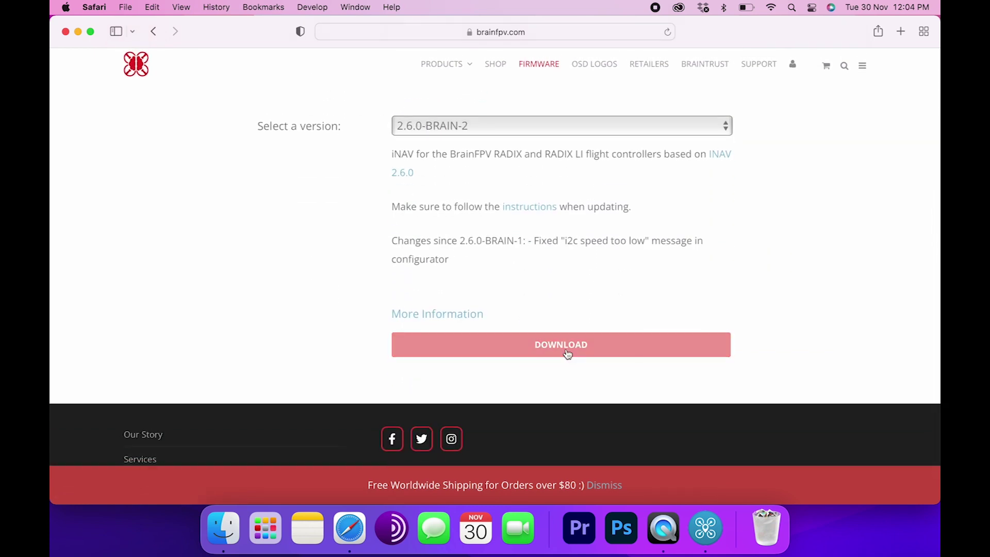
{"action": "left_click", "coordinate": [567, 354]}
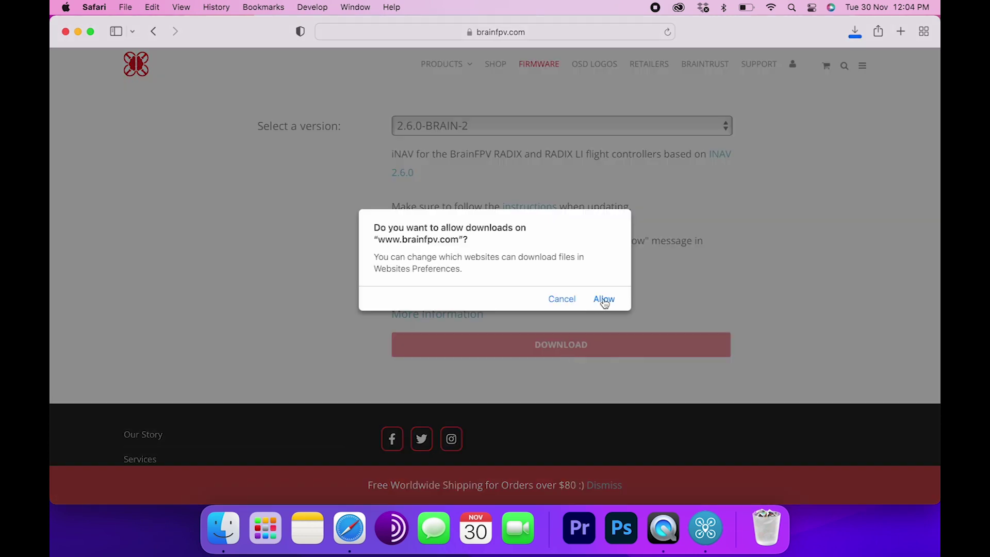
{"action": "left_click", "coordinate": [603, 300]}
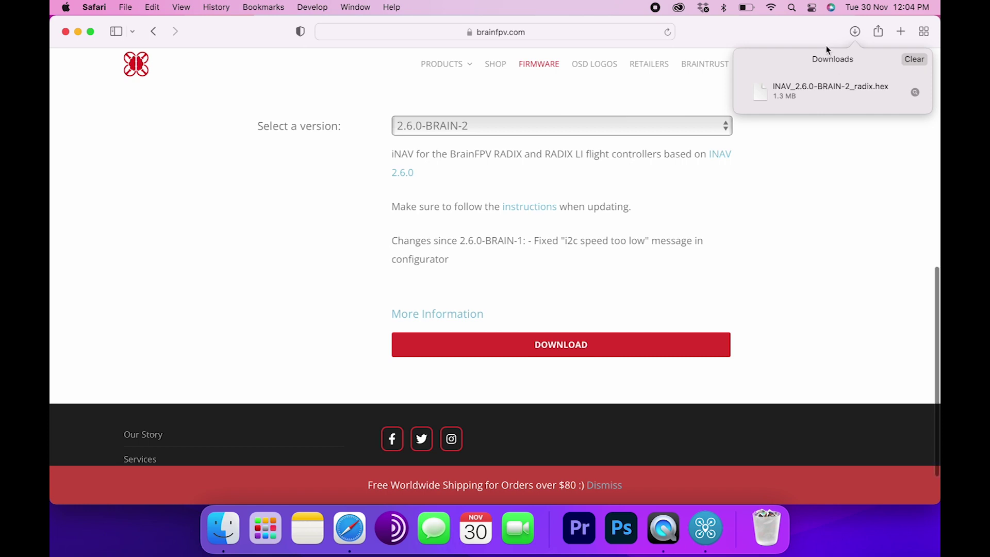
{"action": "left_click_drag", "start_coordinate": [804, 31], "coordinate": [802, 131]}
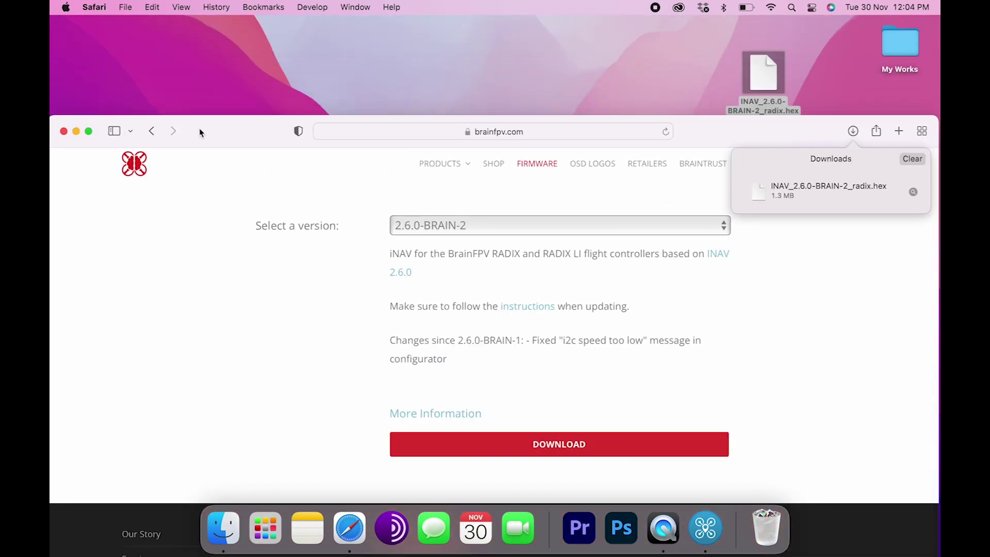
Close the Safari window
{"action": "left_click", "coordinate": [64, 132]}
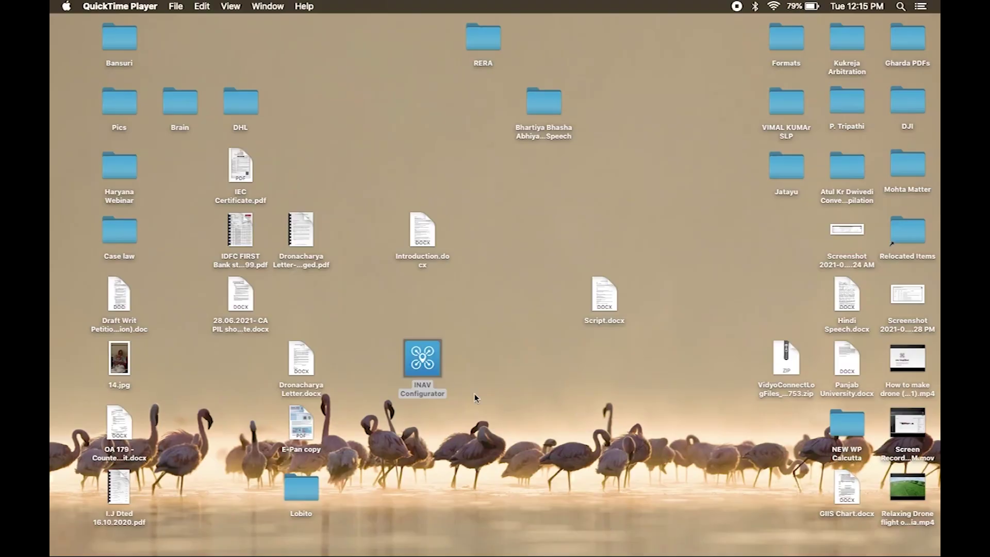
Launch INAV Configurator and flash the local file INAV_3.0.1-BRAIN-1_radix.hex onto the board
{"action": "double_click", "coordinate": [422, 356]}
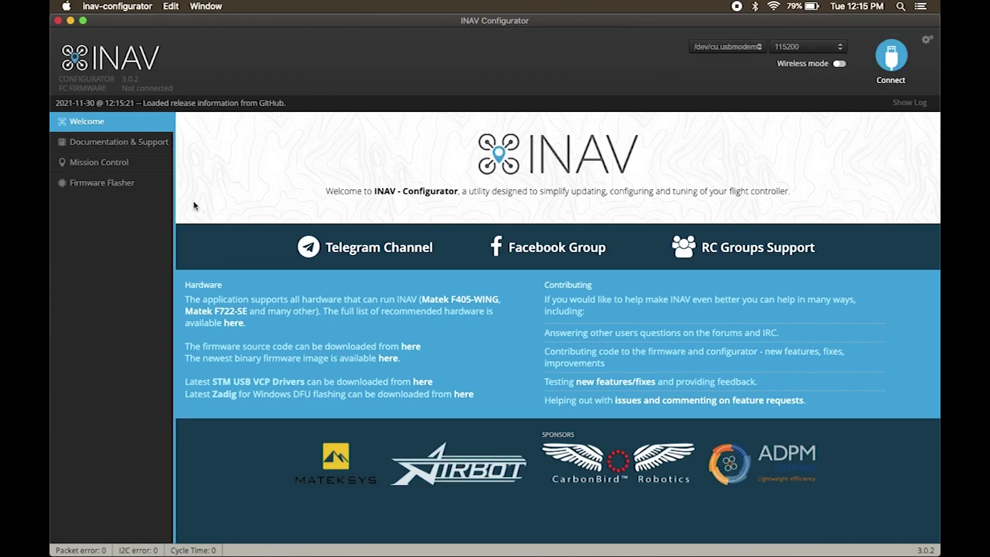
{"action": "left_click", "coordinate": [127, 186]}
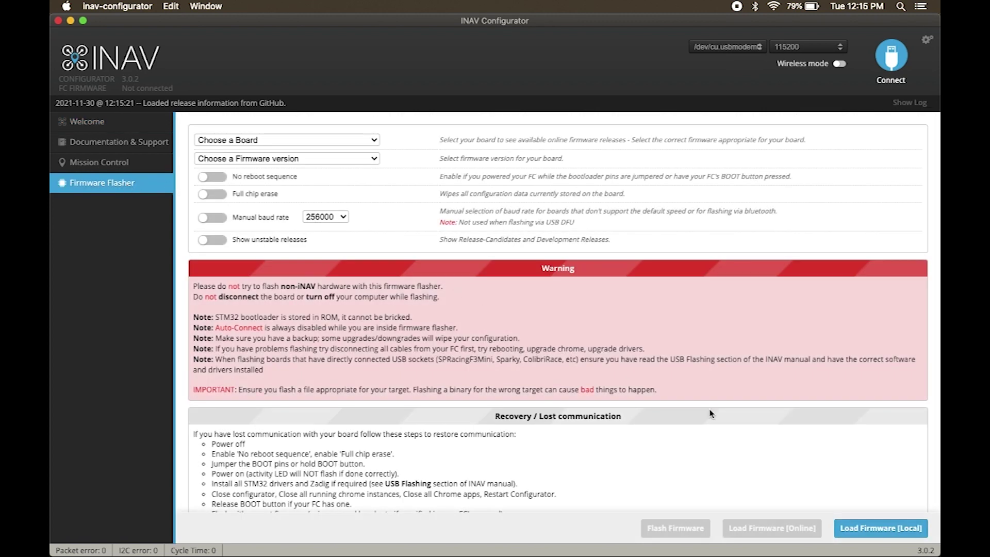
{"action": "left_click", "coordinate": [855, 529]}
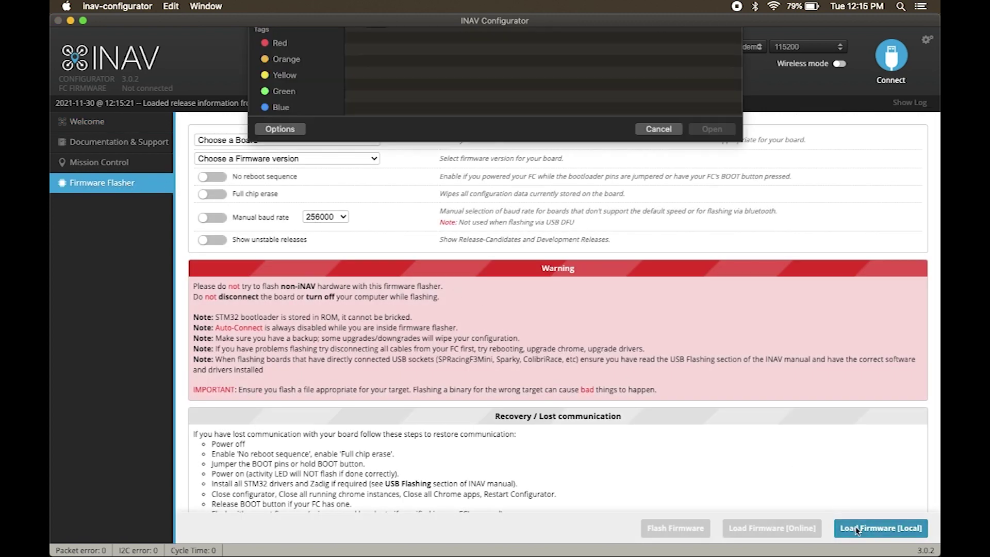
{"action": "left_click", "coordinate": [484, 75]}
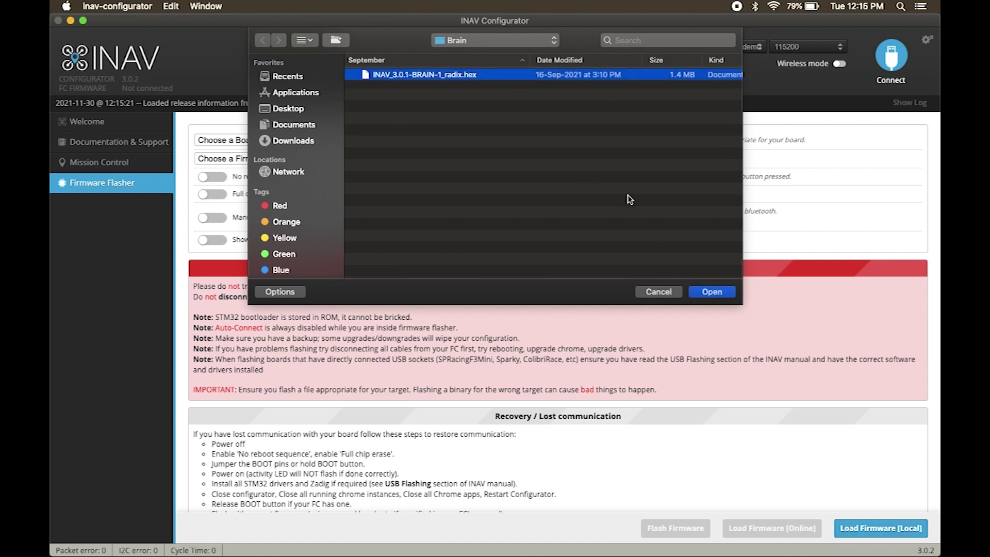
{"action": "left_click", "coordinate": [712, 291]}
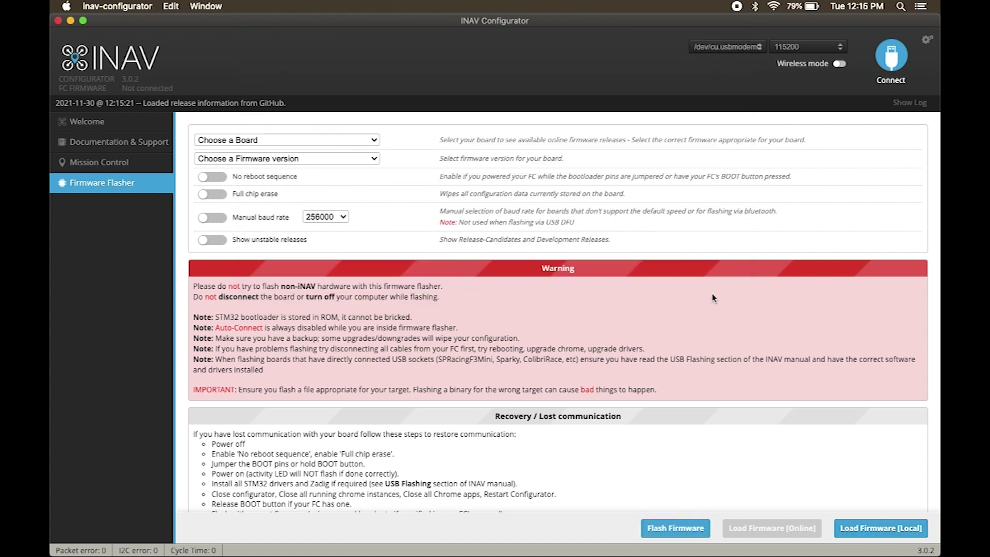
{"action": "left_click", "coordinate": [686, 535]}
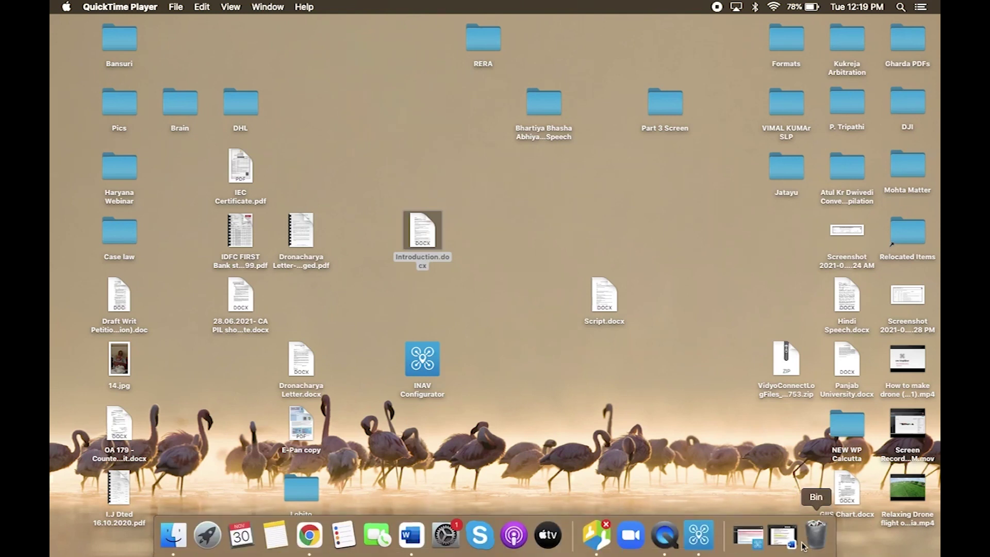
Restore INAV Configurator from the Dock and connect to the flight controller
{"action": "left_click", "coordinate": [752, 541]}
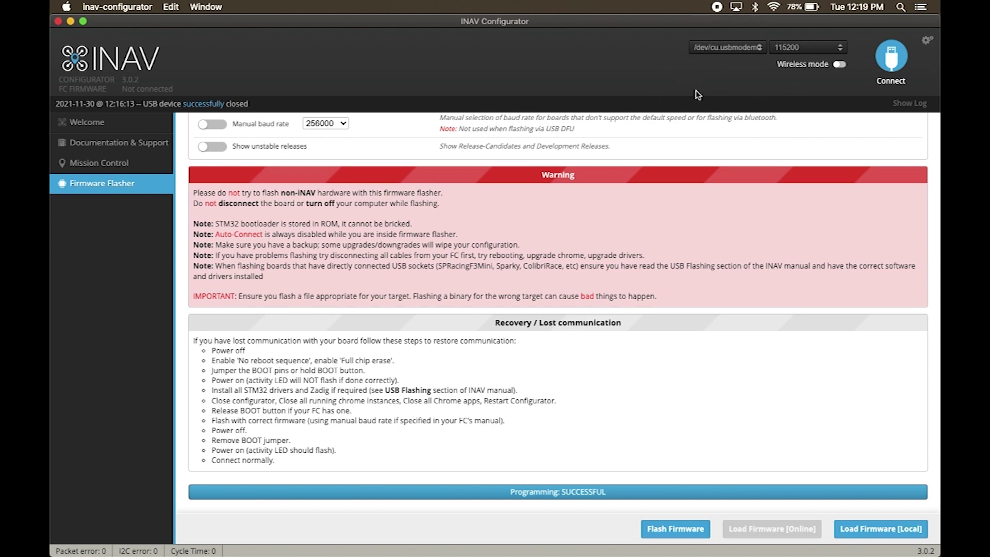
{"action": "left_click", "coordinate": [890, 67]}
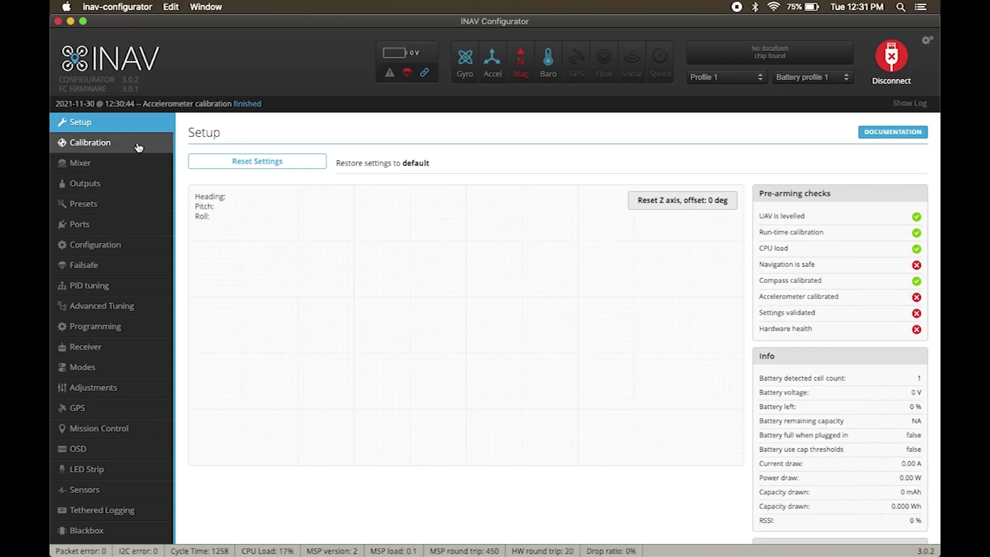
Restart accelerometer calibration and record orientation steps 1, 2 and 3
{"action": "left_click", "coordinate": [139, 147]}
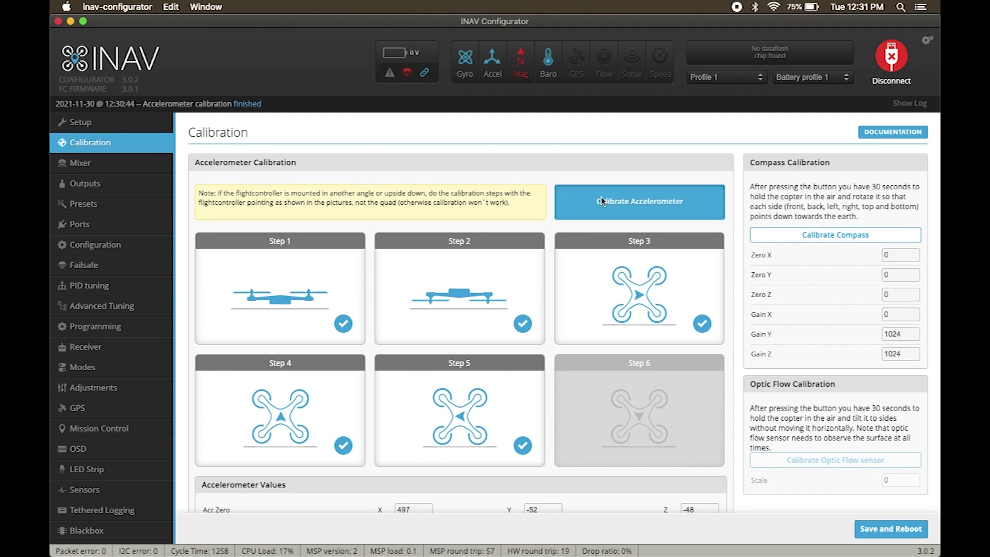
{"action": "left_click", "coordinate": [601, 197]}
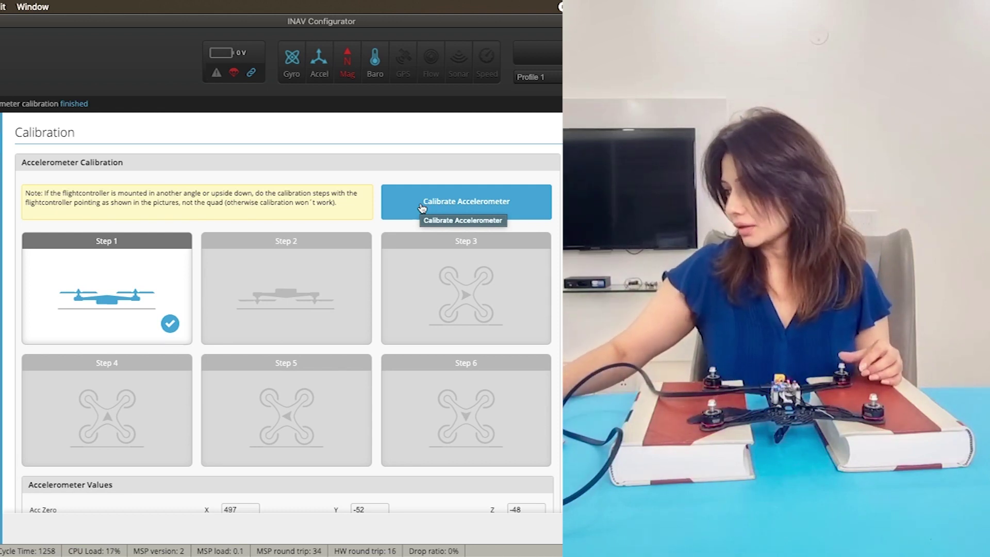
{"action": "left_click", "coordinate": [421, 207]}
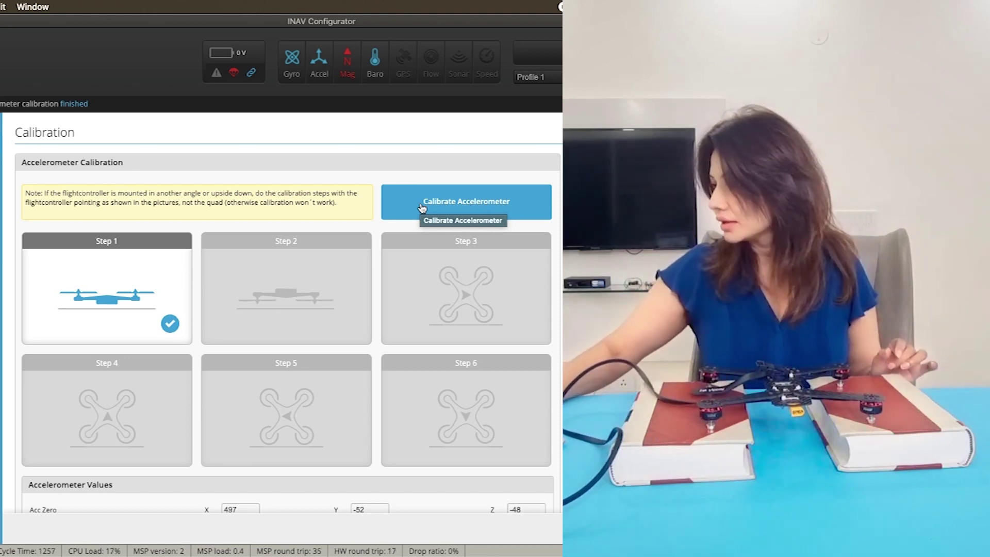
{"action": "left_click", "coordinate": [422, 206]}
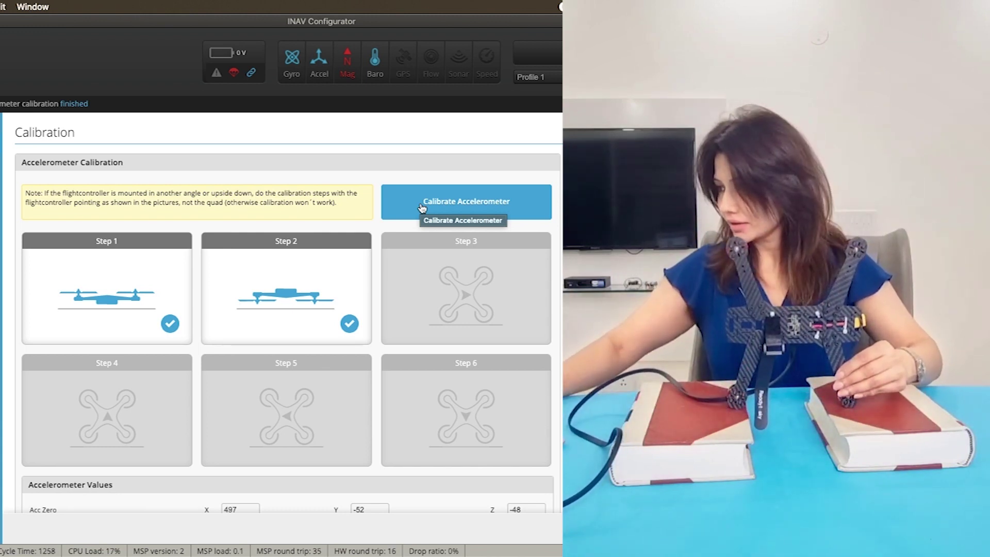
{"action": "left_click", "coordinate": [422, 207]}
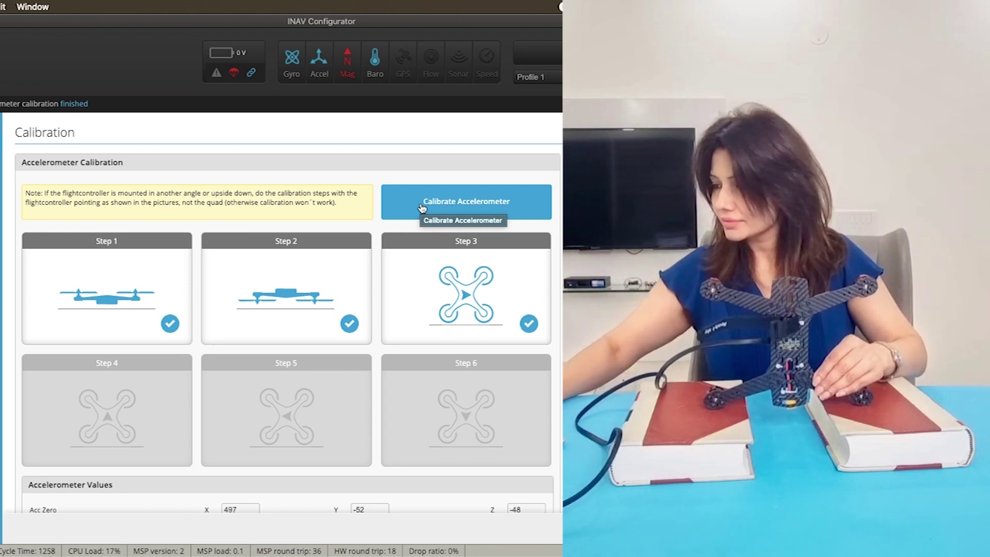
Record accelerometer orientations 4, 5 and 6 to finish calibration, then view the Mixer page
{"action": "left_click", "coordinate": [422, 207]}
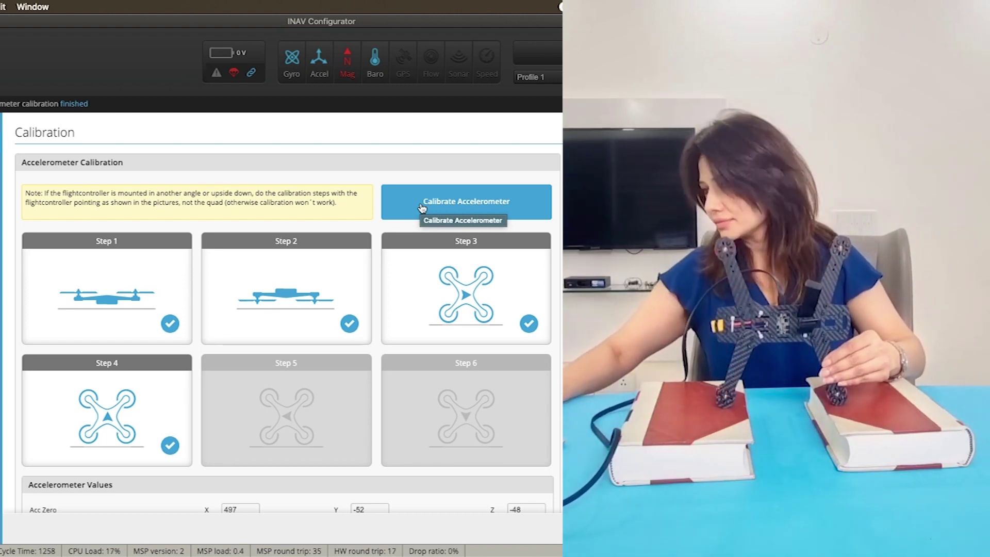
{"action": "left_click", "coordinate": [422, 206]}
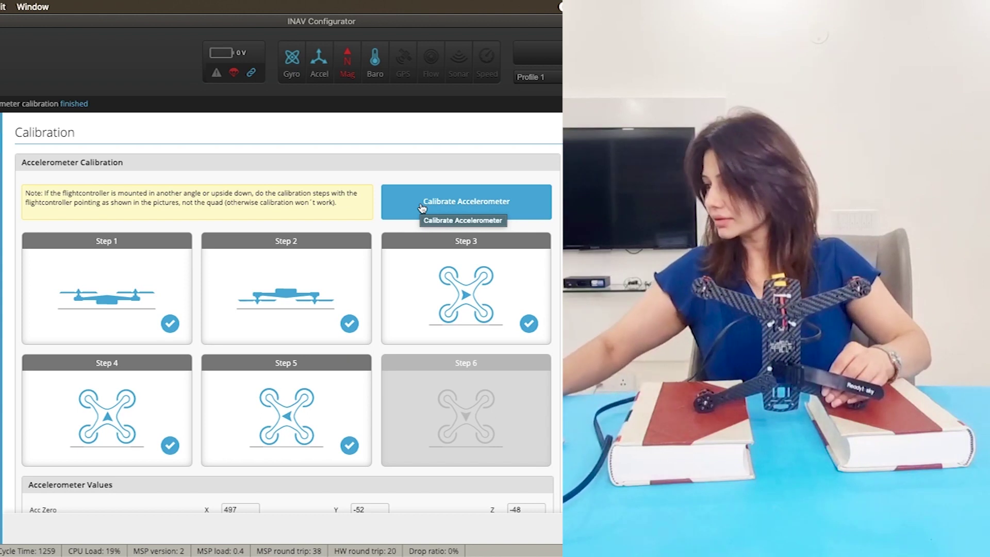
{"action": "left_click", "coordinate": [421, 207]}
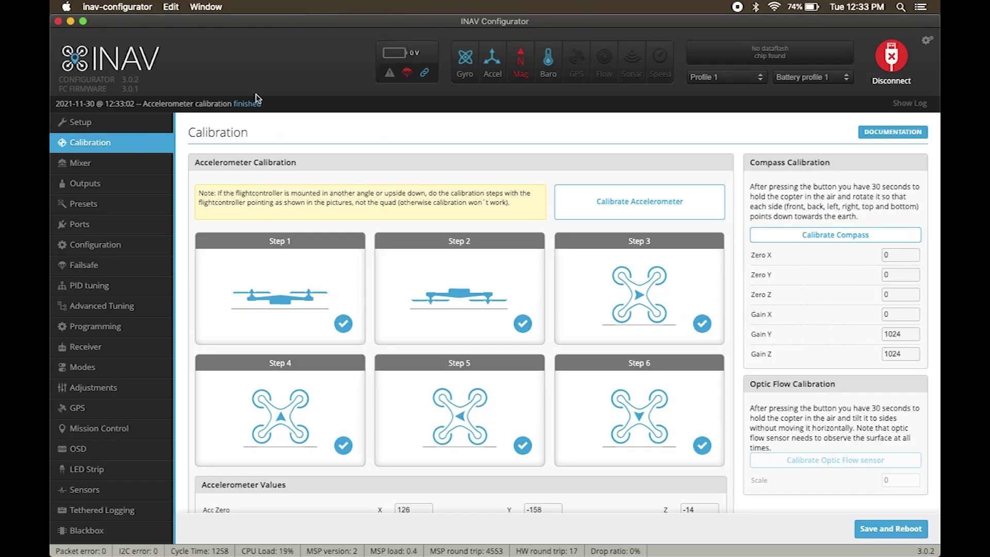
{"action": "left_click", "coordinate": [133, 164]}
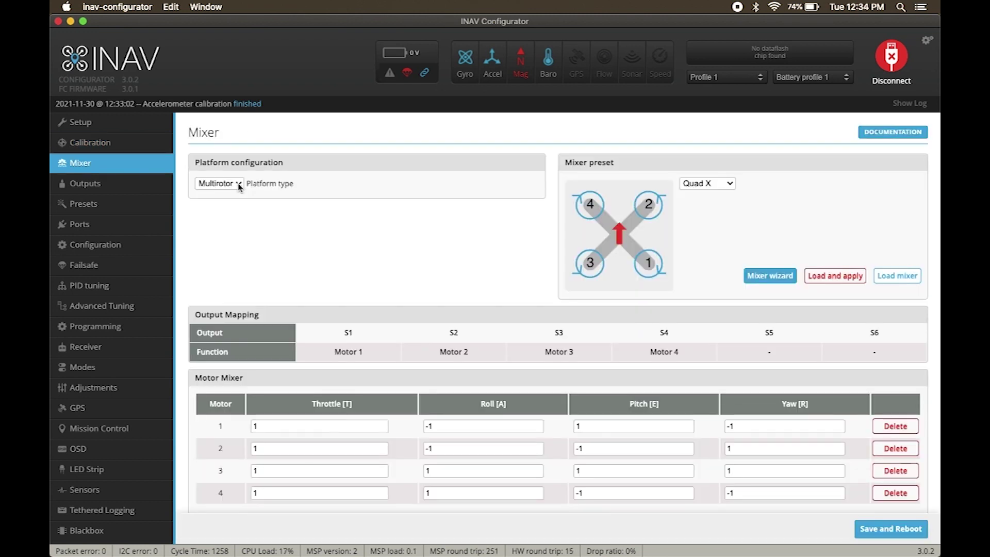
{"action": "left_click", "coordinate": [239, 184]}
{"action": "left_click", "coordinate": [232, 186]}
{"action": "left_click", "coordinate": [716, 186]}
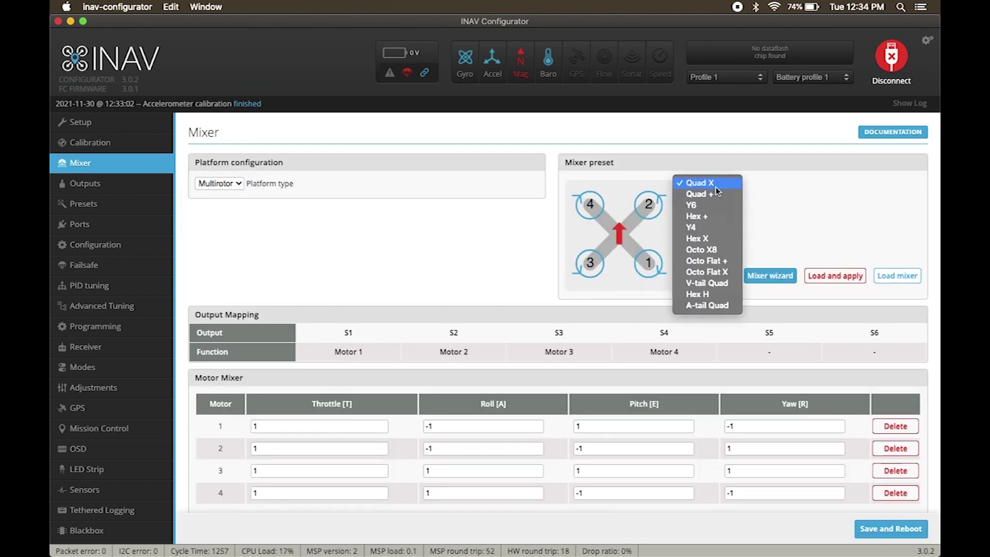
{"action": "left_click", "coordinate": [717, 188]}
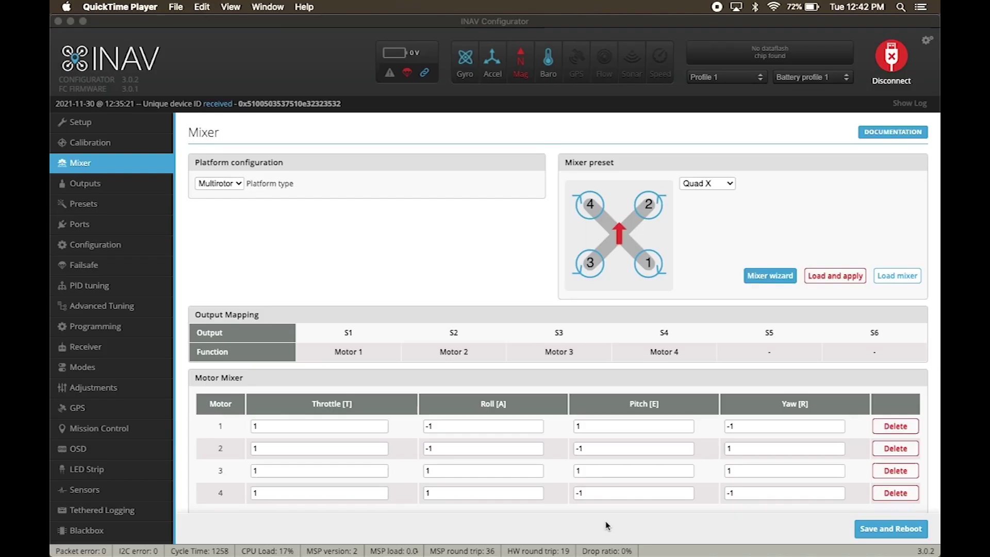
{"action": "left_click", "coordinate": [516, 301]}
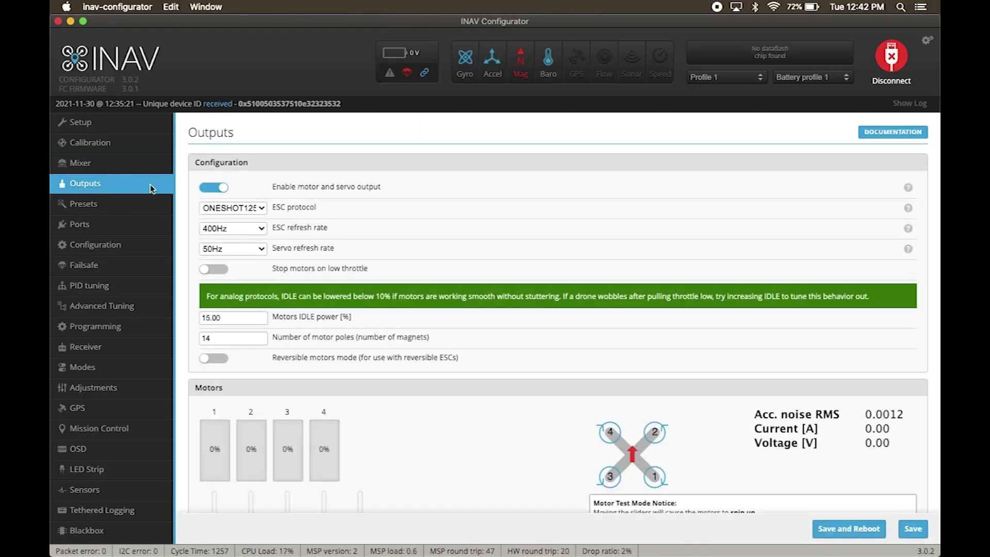
Enable motor test control, spin motors individually, then all four together at about 30%
{"action": "scroll", "coordinate": [438, 344], "scroll_direction": "down", "scroll_amount": 5}
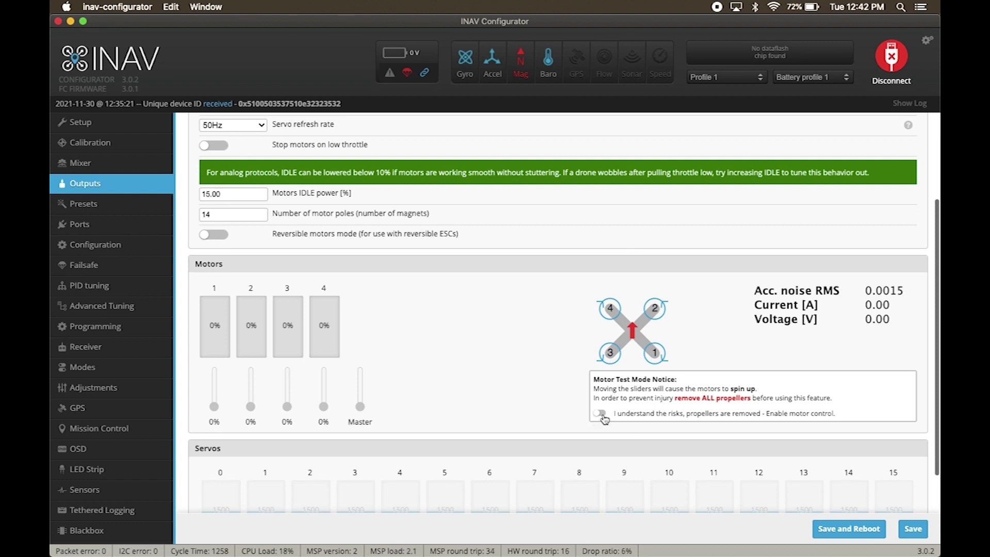
{"action": "left_click", "coordinate": [600, 414]}
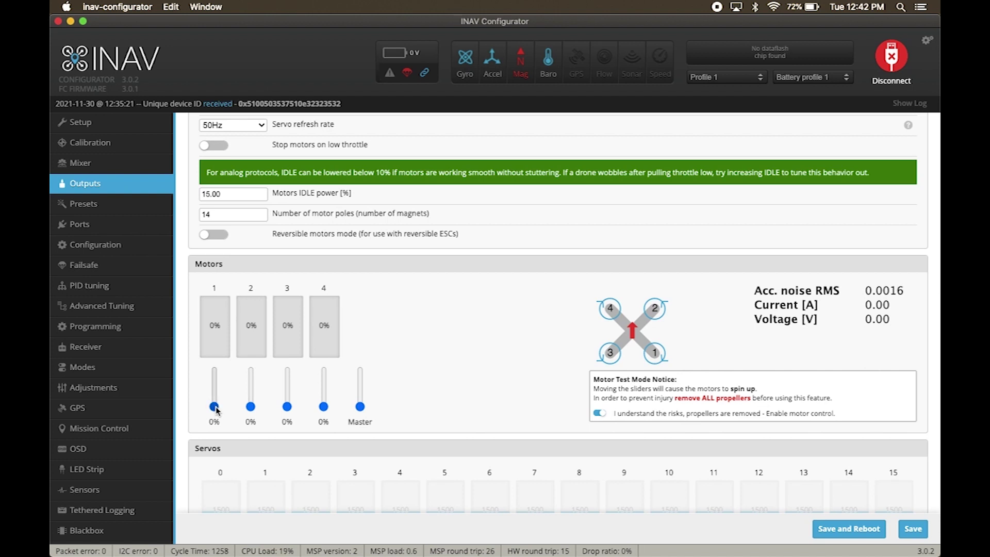
{"action": "left_click_drag", "start_coordinate": [215, 407], "coordinate": [237, 401]}
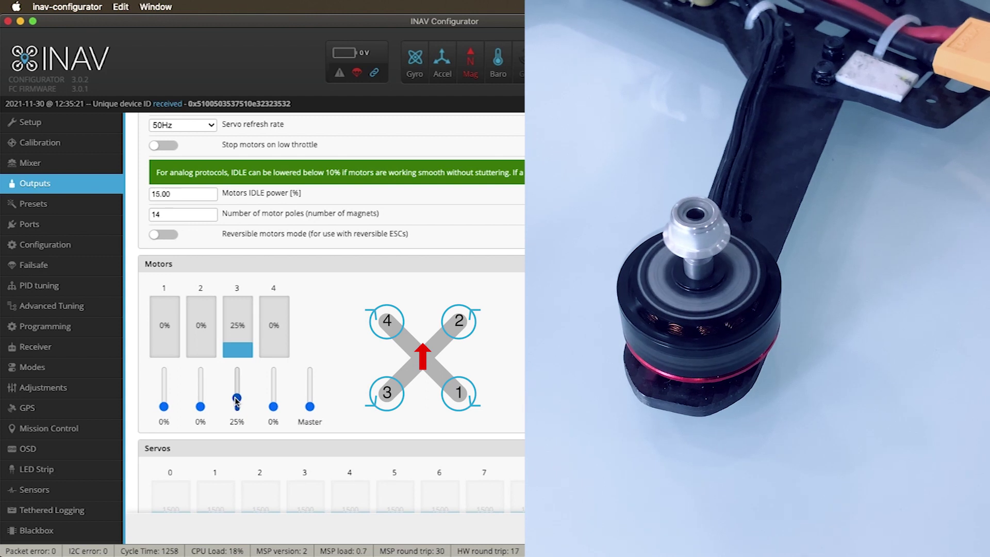
{"action": "left_click_drag", "start_coordinate": [236, 400], "coordinate": [274, 398]}
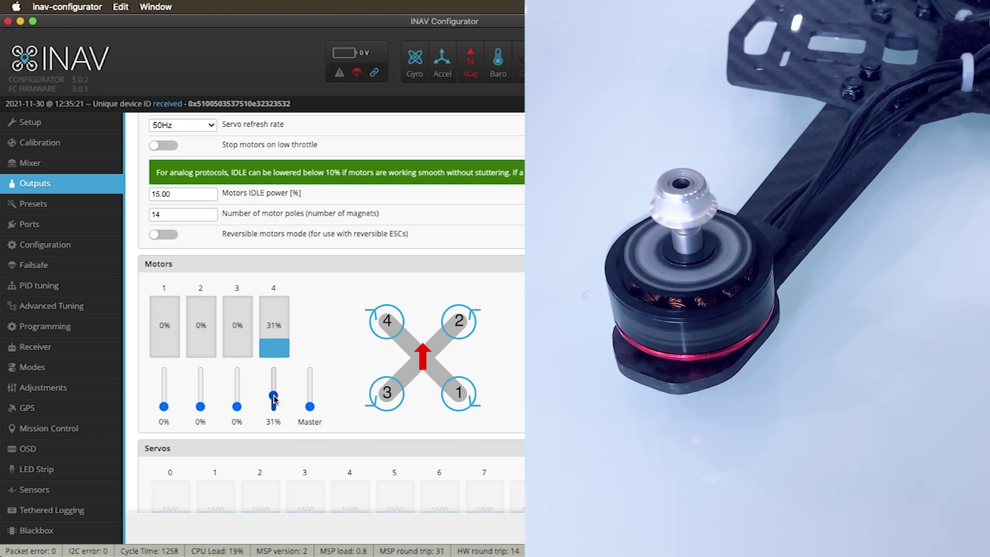
{"action": "left_click_drag", "start_coordinate": [275, 398], "coordinate": [275, 411]}
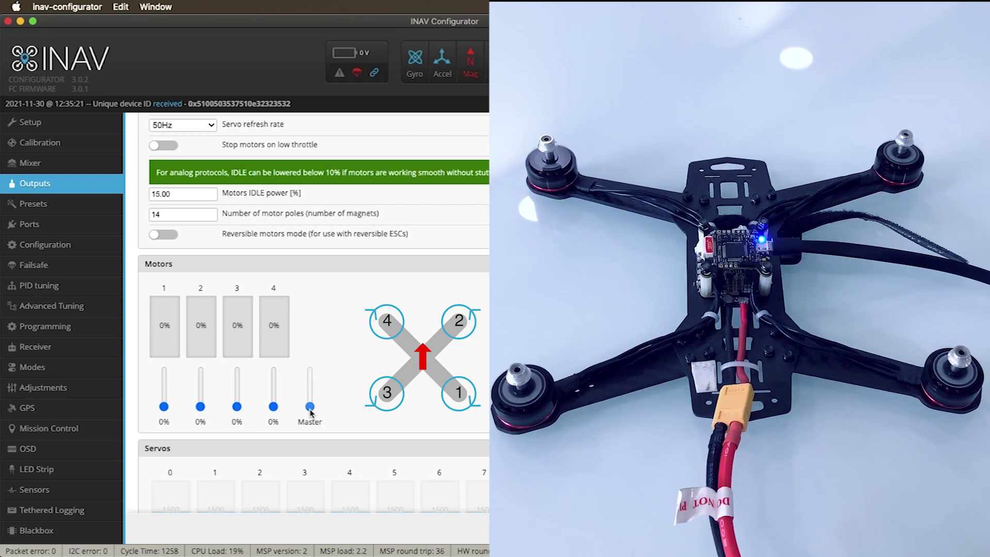
{"action": "left_click_drag", "start_coordinate": [309, 406], "coordinate": [310, 413]}
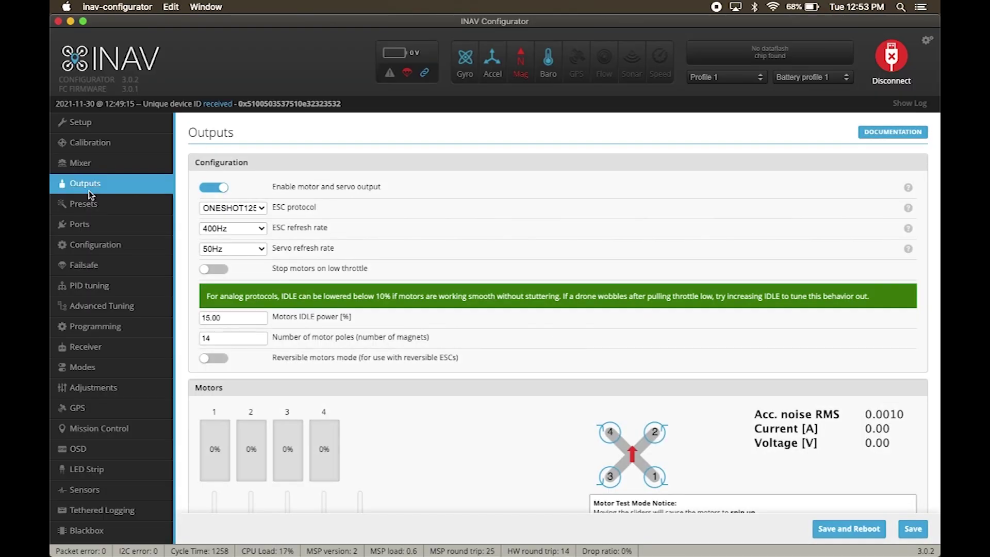
Open the general configuration settings page
{"action": "left_click", "coordinate": [94, 247]}
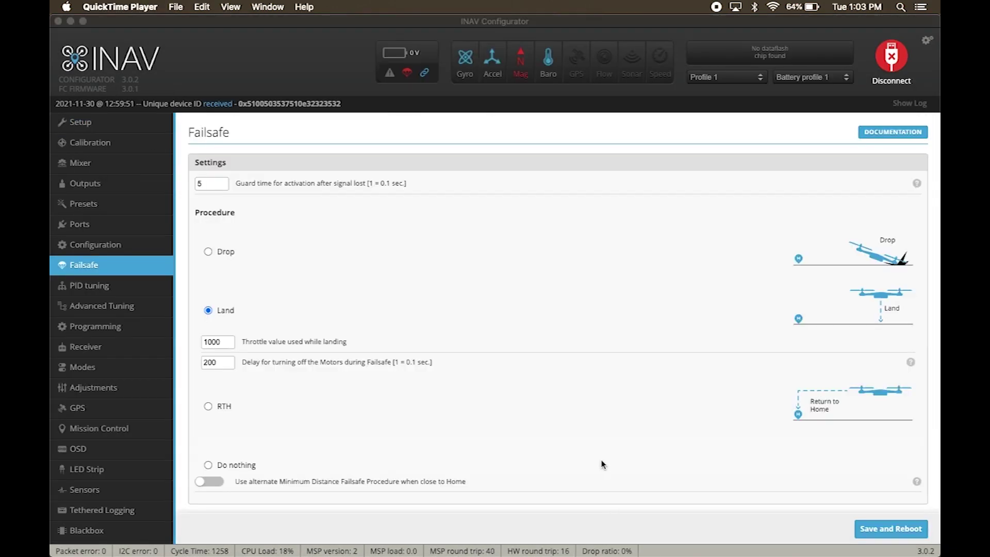
Keep Serial RX enabled on UART3 in Ports and save the port settings with a reboot
{"action": "left_click", "coordinate": [602, 464]}
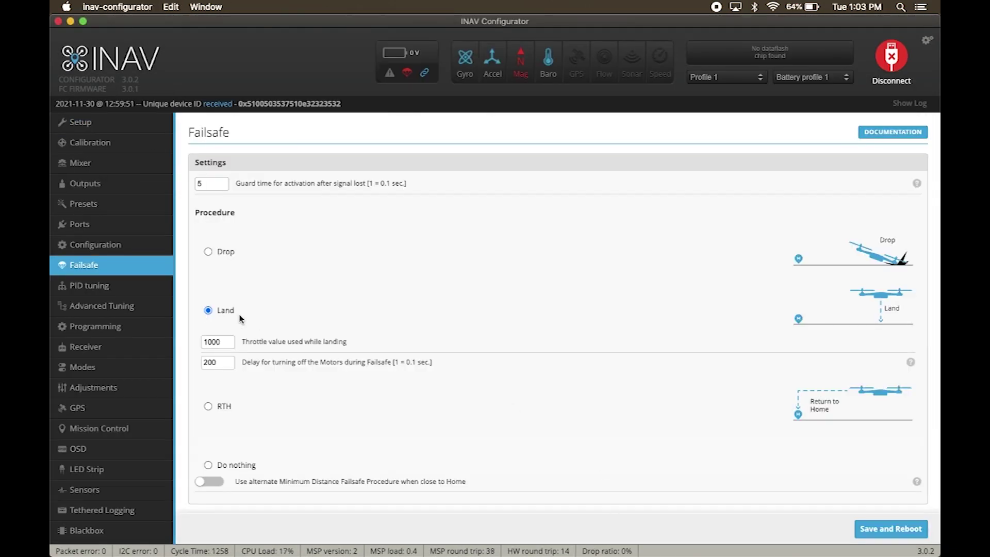
{"action": "left_click", "coordinate": [128, 224]}
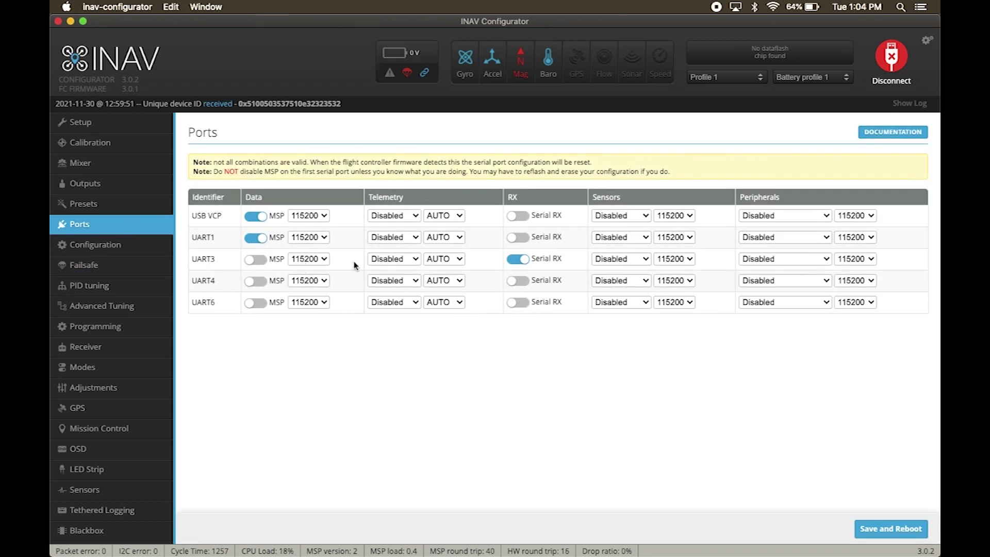
{"action": "left_click", "coordinate": [518, 259]}
{"action": "left_click", "coordinate": [518, 259]}
{"action": "left_click", "coordinate": [875, 529]}
Set the receiver type to SERIAL with SBUS as provider, then save and reboot
{"action": "left_click", "coordinate": [143, 350]}
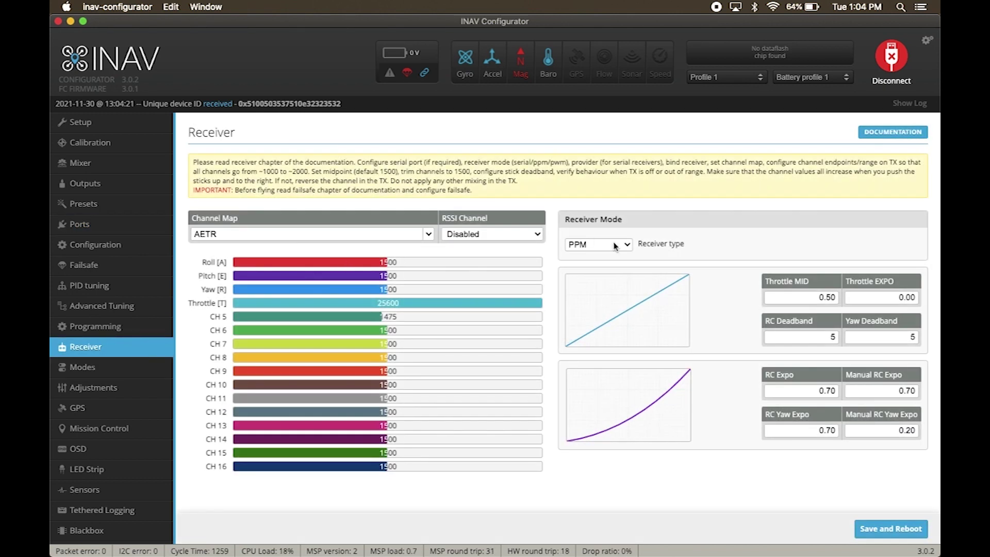
{"action": "left_click", "coordinate": [627, 246]}
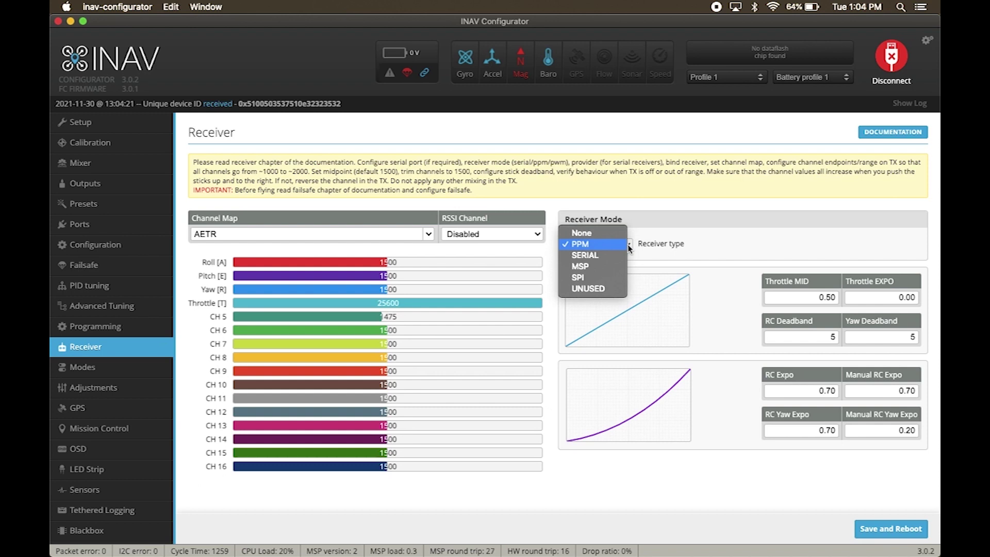
{"action": "left_click", "coordinate": [639, 248]}
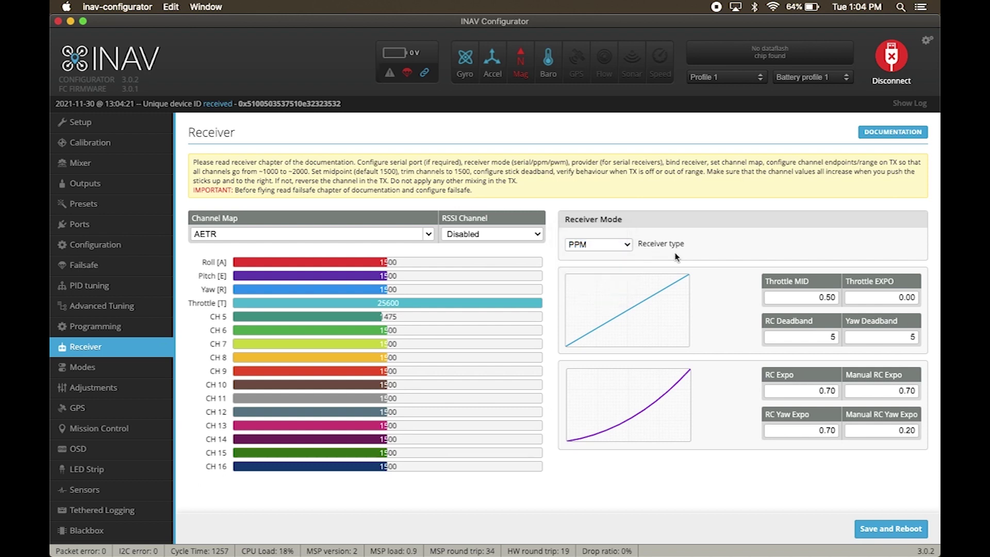
{"action": "left_click", "coordinate": [628, 245]}
{"action": "left_click", "coordinate": [618, 258]}
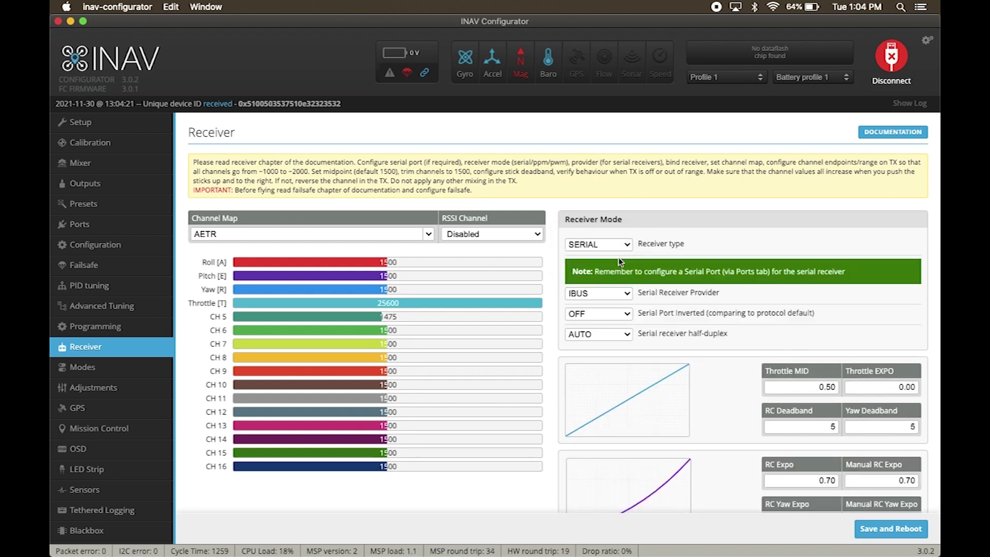
{"action": "left_click", "coordinate": [626, 293]}
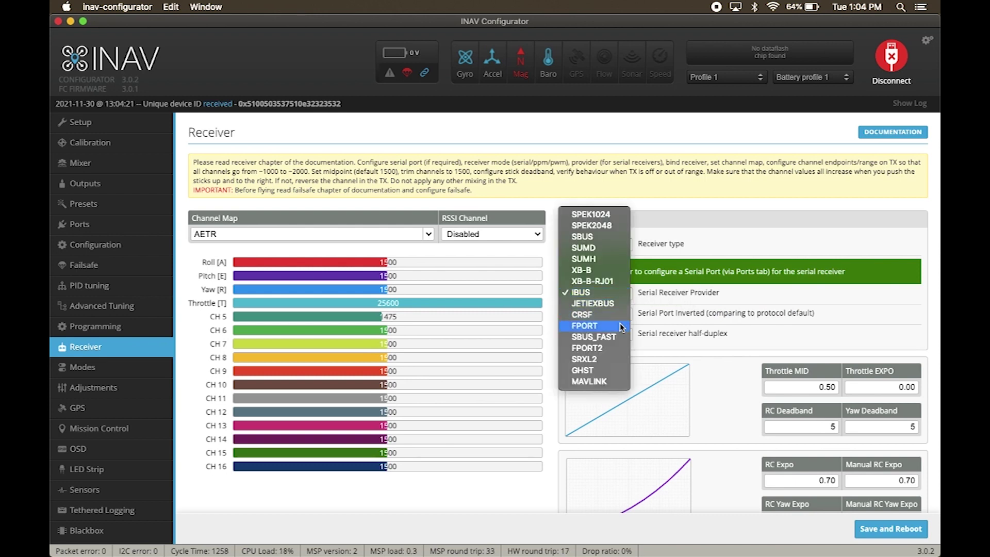
{"action": "left_click", "coordinate": [605, 237]}
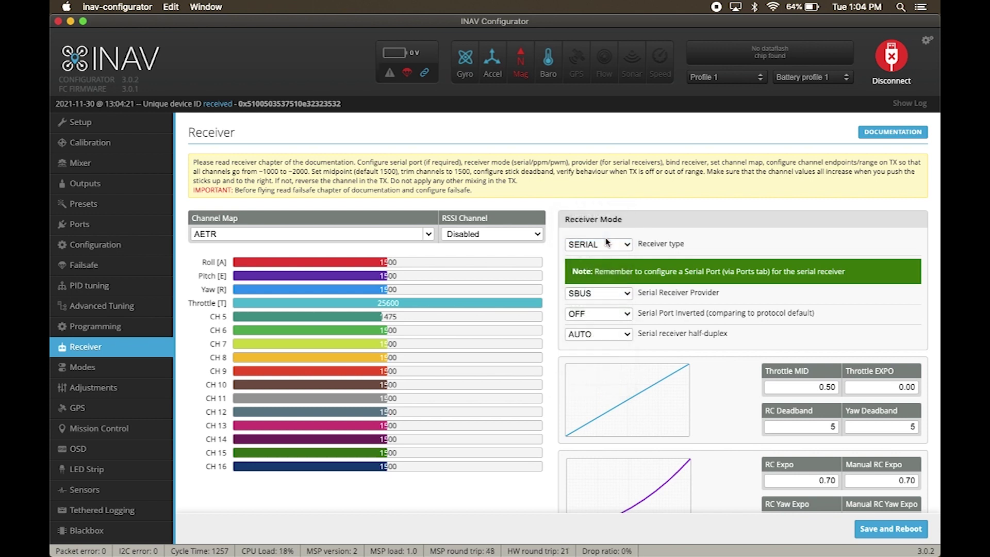
{"action": "left_click", "coordinate": [876, 530]}
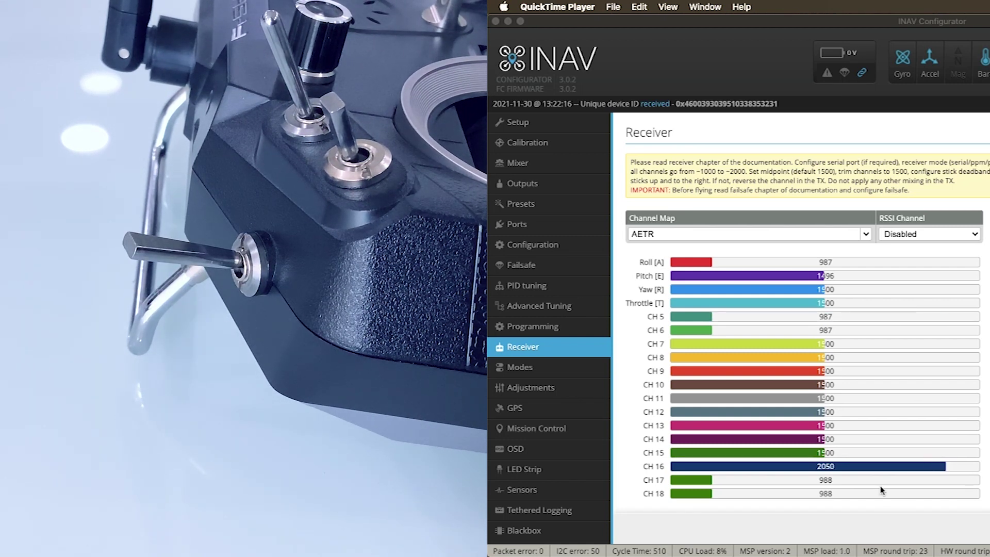
{"action": "left_click", "coordinate": [563, 373]}
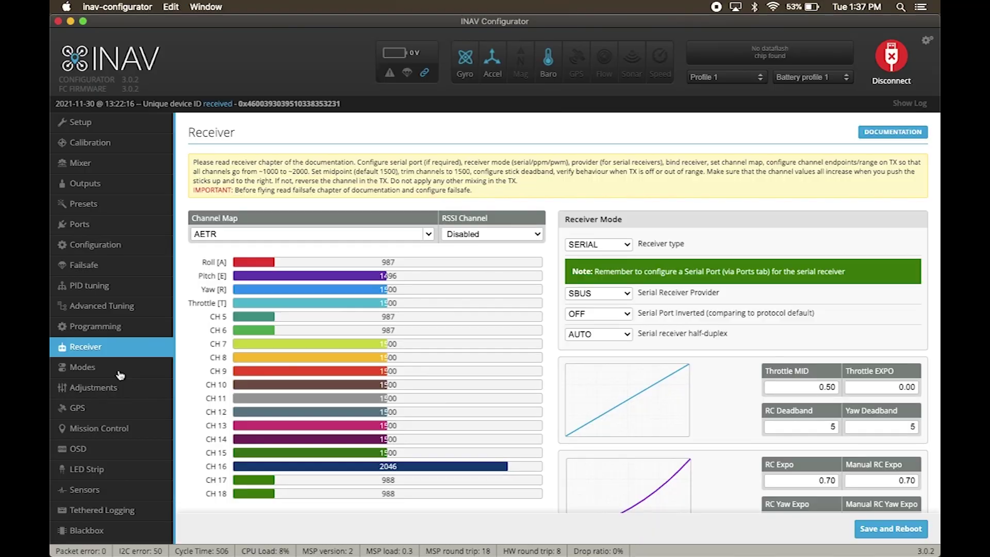
Add an ARM range on CH 5 spanning 1500–2100 and save the modes
{"action": "left_click", "coordinate": [101, 367]}
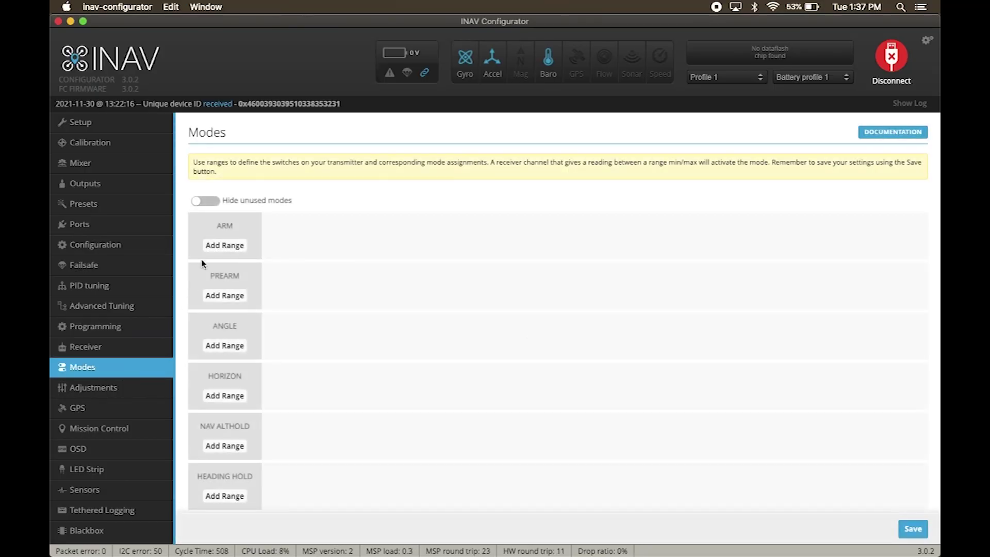
{"action": "left_click", "coordinate": [221, 250]}
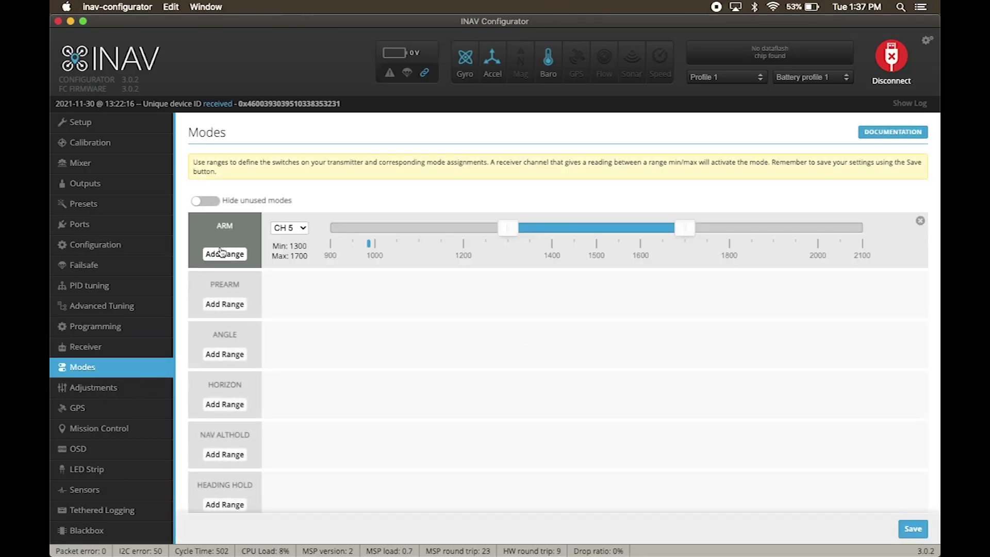
{"action": "left_click", "coordinate": [296, 229]}
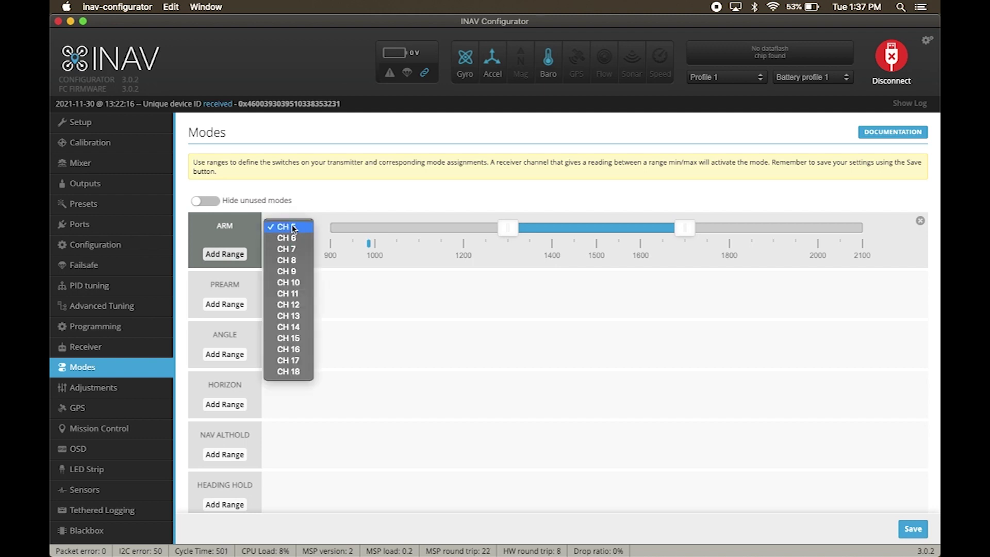
{"action": "left_click", "coordinate": [293, 229]}
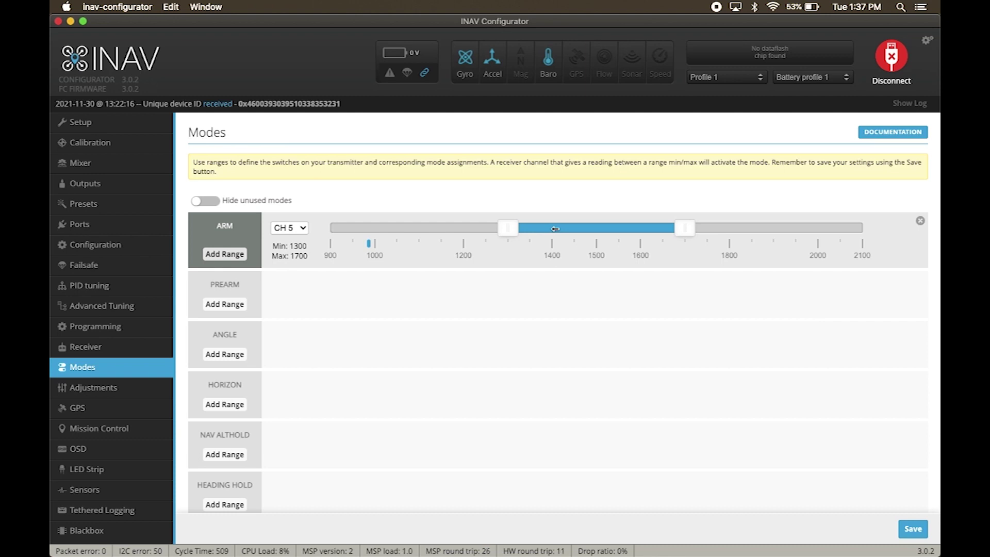
{"action": "left_click_drag", "start_coordinate": [556, 229], "coordinate": [597, 238]}
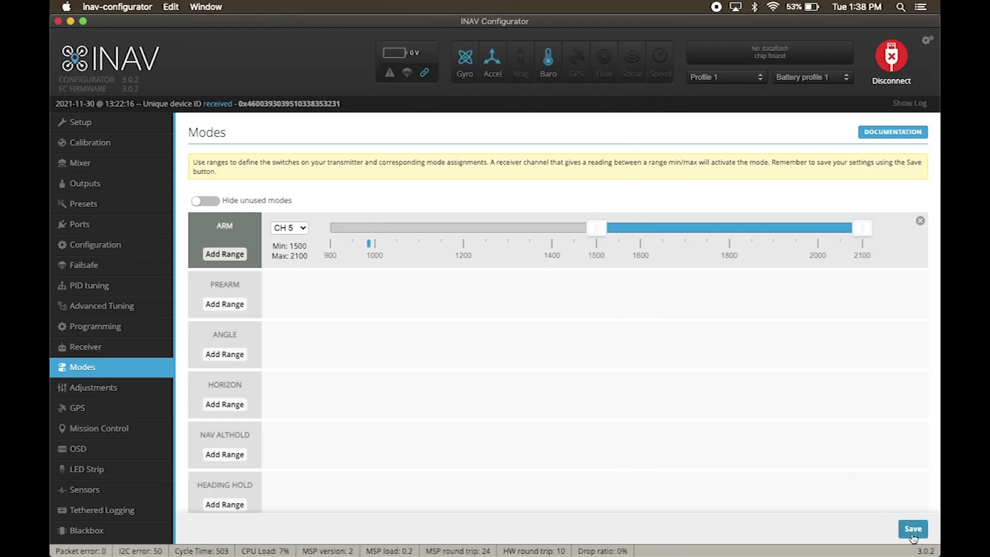
{"action": "left_click", "coordinate": [913, 529]}
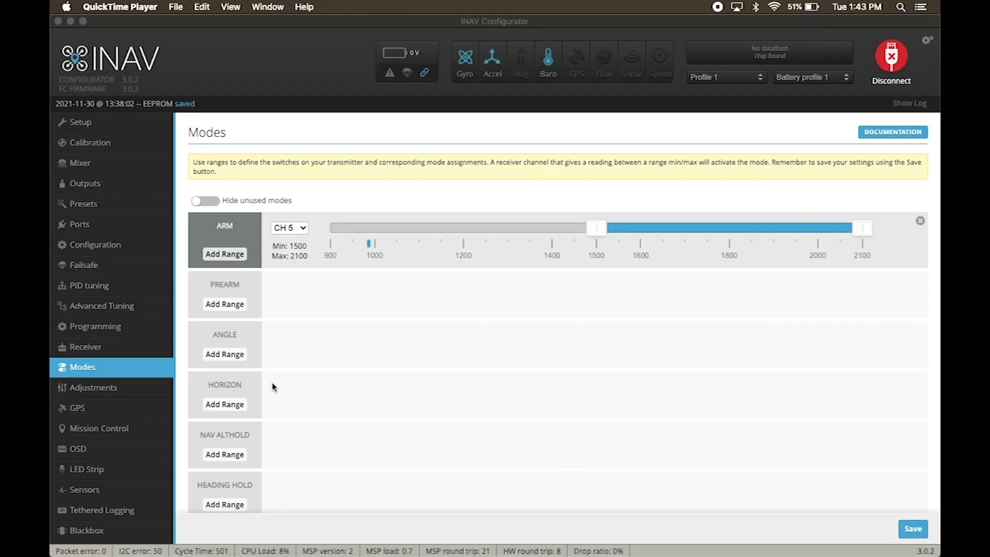
Switch to the Receiver page to watch live CH 5, CH 6 and CH 16 values
{"action": "left_click", "coordinate": [148, 354]}
{"action": "left_click", "coordinate": [122, 349]}
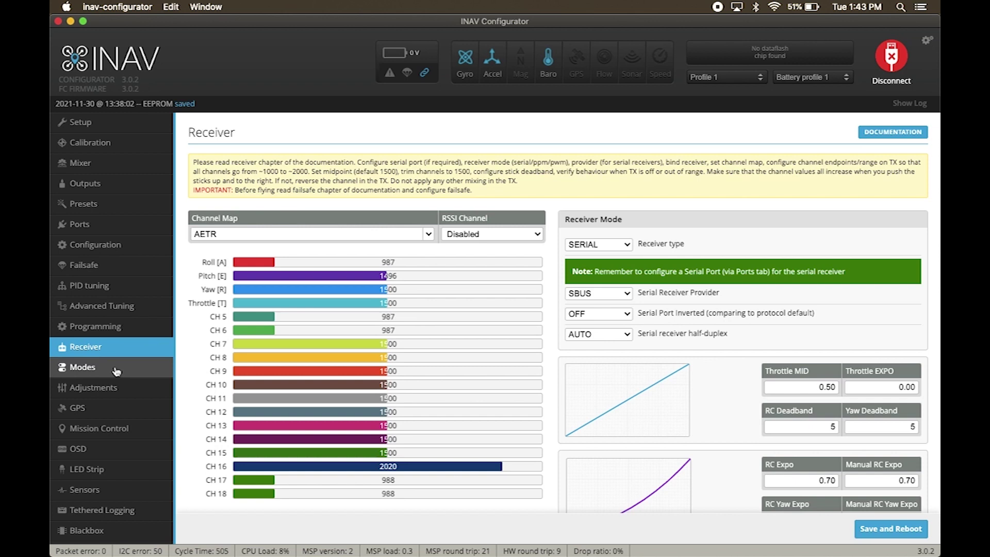
Add an ANGLE range on CH 6 and set it to 900–1250
{"action": "left_click", "coordinate": [551, 370]}
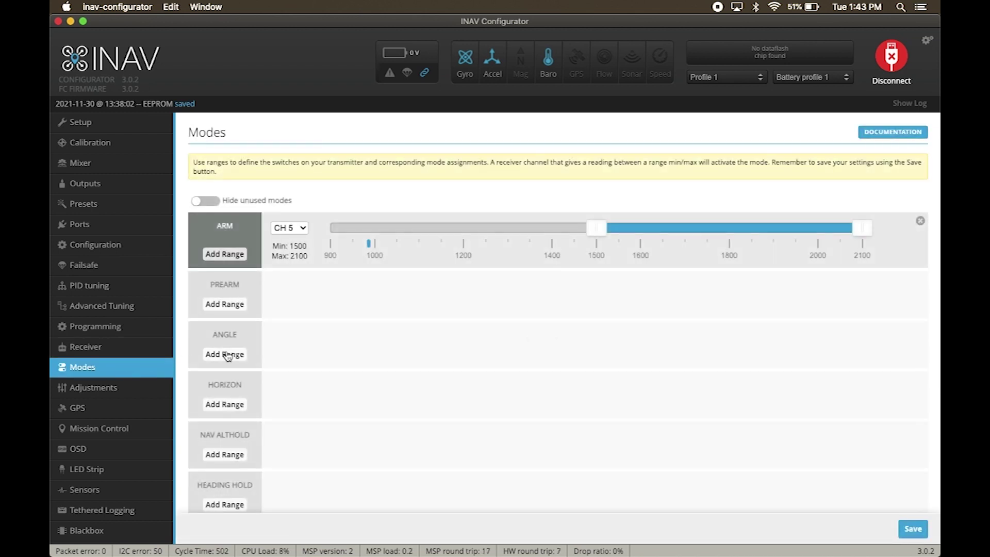
{"action": "left_click", "coordinate": [225, 355]}
{"action": "left_click", "coordinate": [298, 337]}
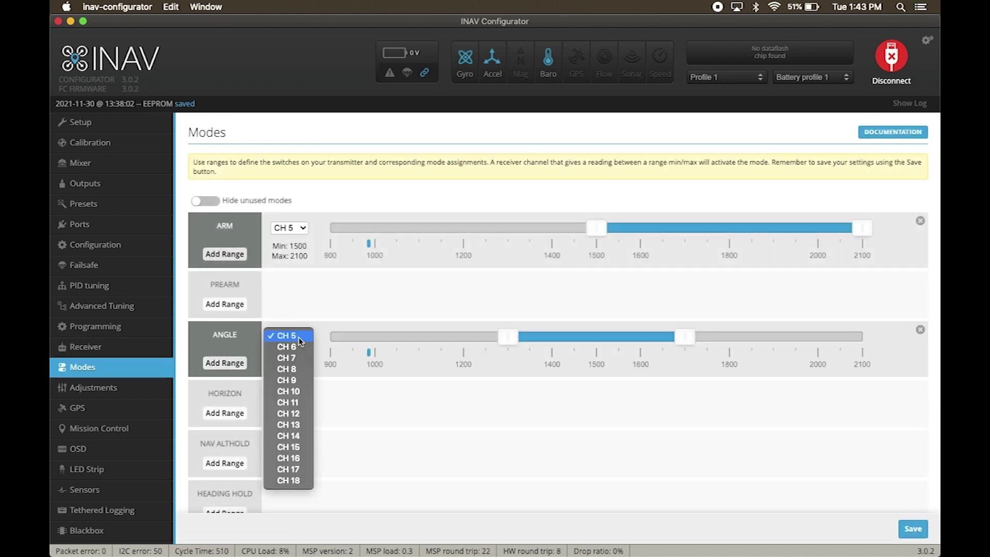
{"action": "left_click", "coordinate": [299, 348]}
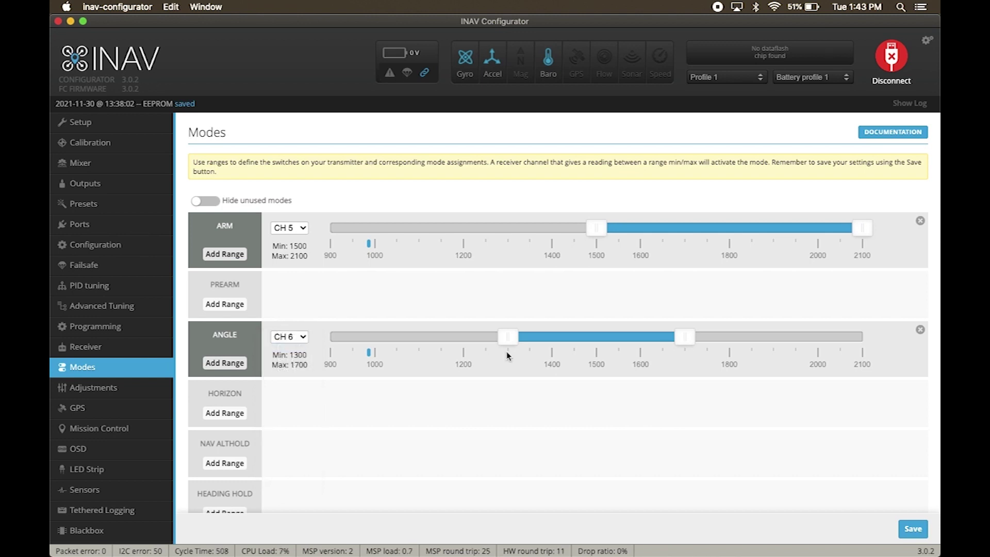
{"action": "left_click_drag", "start_coordinate": [537, 339], "coordinate": [353, 330]}
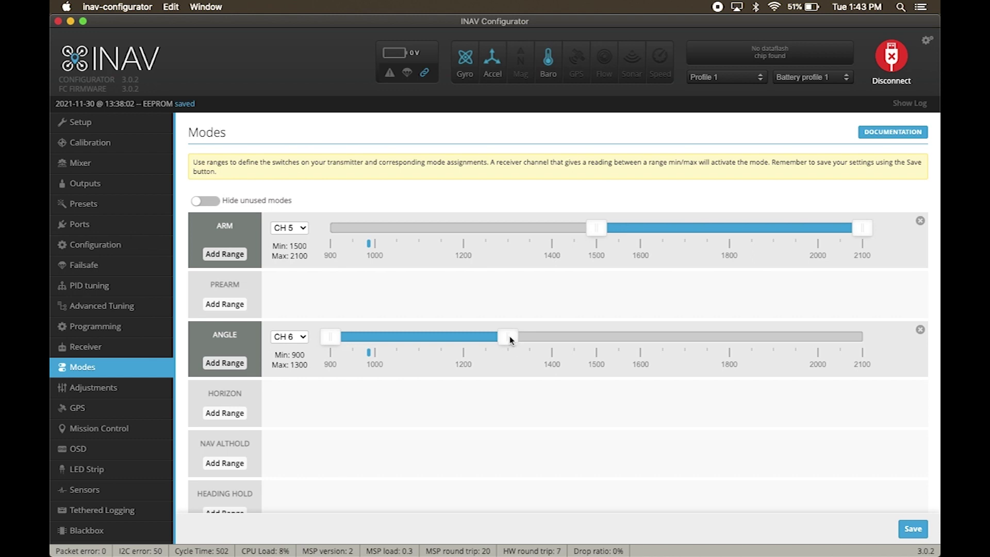
{"action": "left_click_drag", "start_coordinate": [495, 337], "coordinate": [491, 338]}
Add HORIZON (1300–1700) and NAV ALTHOLD (1700–2100) ranges on CH 6
{"action": "left_click", "coordinate": [234, 416]}
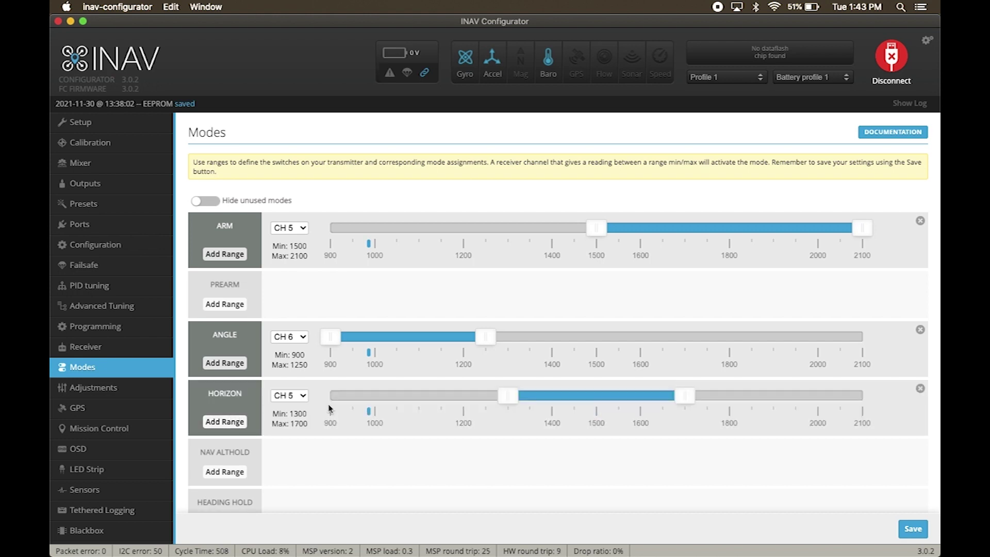
{"action": "left_click", "coordinate": [304, 400]}
{"action": "left_click", "coordinate": [298, 407]}
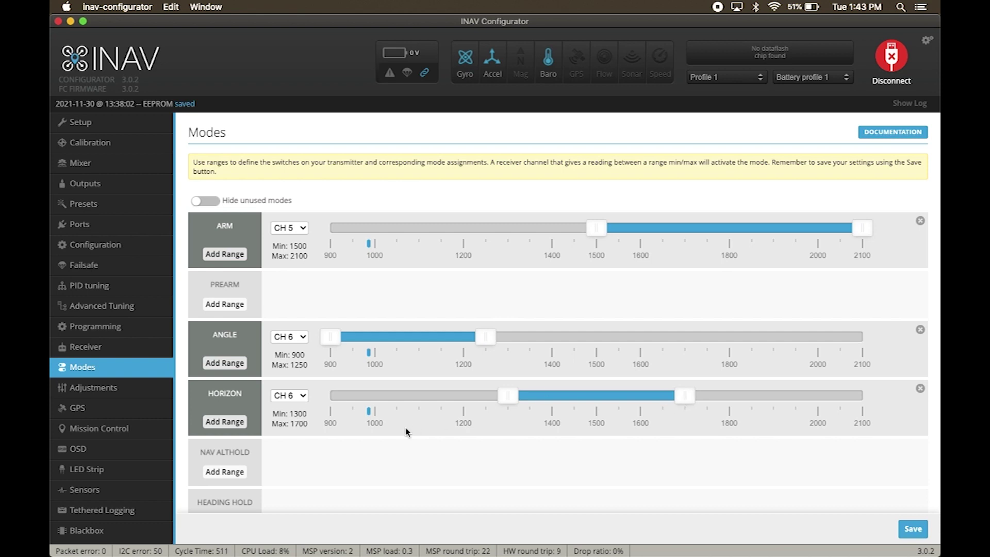
{"action": "left_click", "coordinate": [238, 472]}
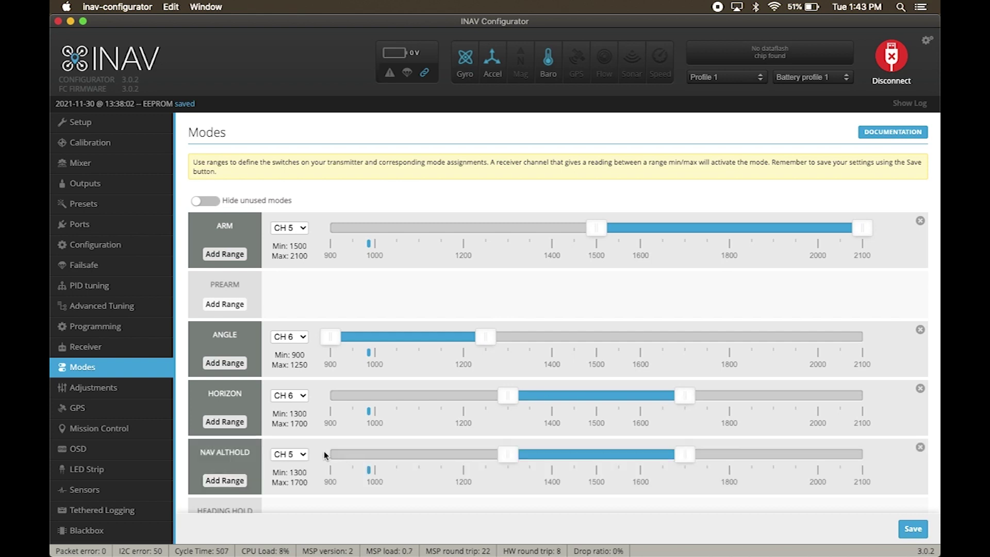
{"action": "left_click", "coordinate": [301, 454]}
{"action": "left_click", "coordinate": [298, 463]}
{"action": "left_click_drag", "start_coordinate": [544, 456], "coordinate": [730, 460]}
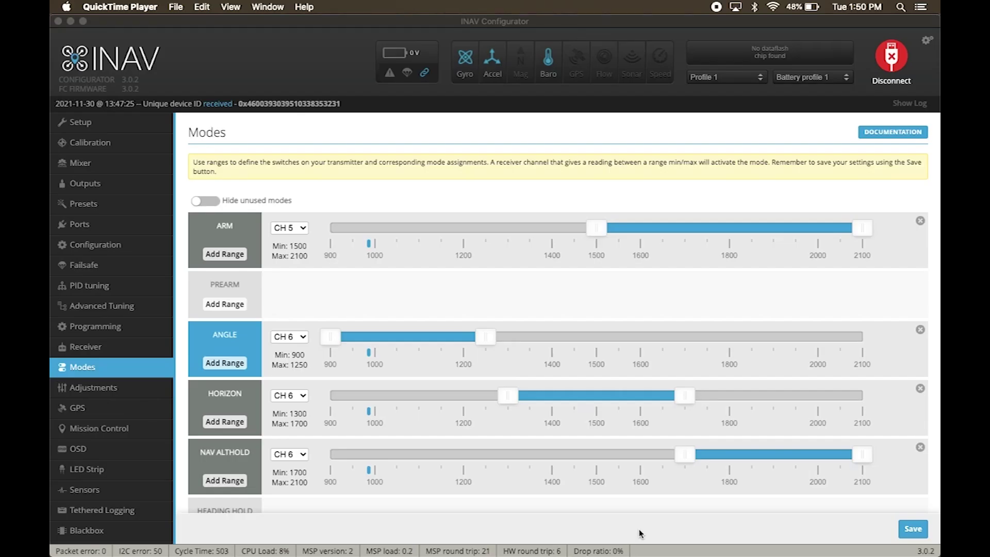
Check on the Setup page that every pre-arming check, including navigation safe, is green
{"action": "left_click", "coordinate": [84, 127]}
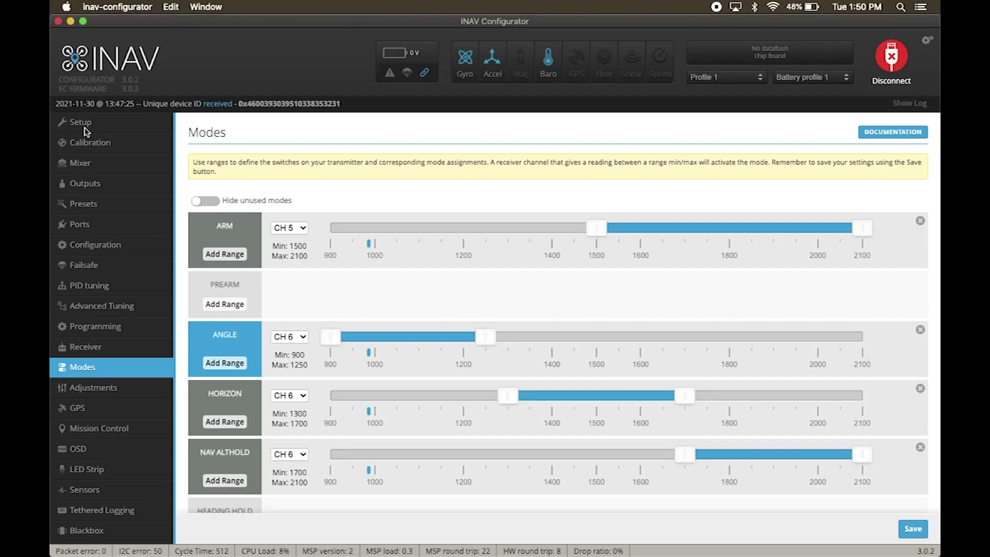
{"action": "left_click", "coordinate": [84, 127]}
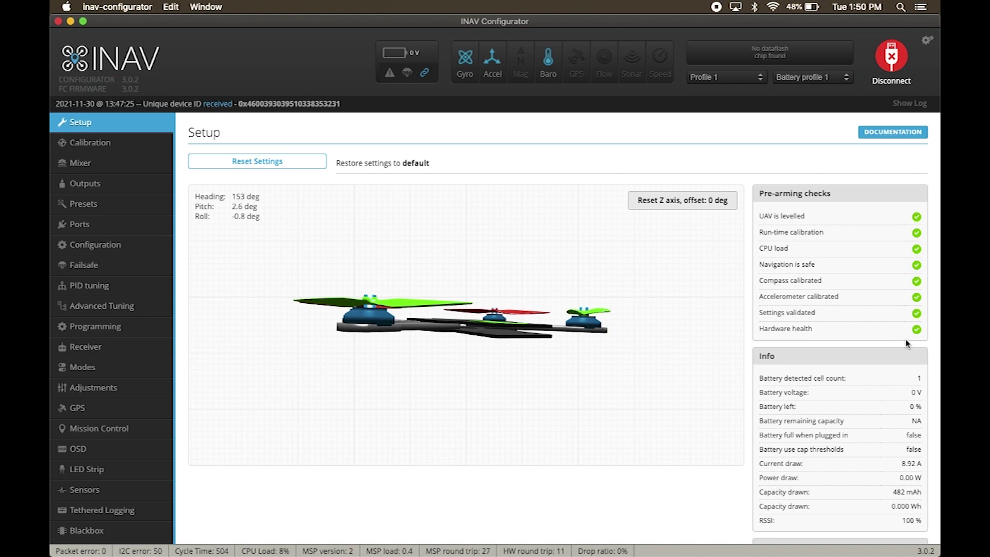
{"action": "mouse_move", "coordinate": [899, 338]}
{"action": "left_mouse_down"}
{"action": "mouse_move", "coordinate": [856, 261]}
{"action": "mouse_move", "coordinate": [883, 219]}
{"action": "mouse_move", "coordinate": [876, 202]}
{"action": "mouse_move", "coordinate": [874, 228]}
{"action": "mouse_move", "coordinate": [868, 208]}
{"action": "left_mouse_up"}
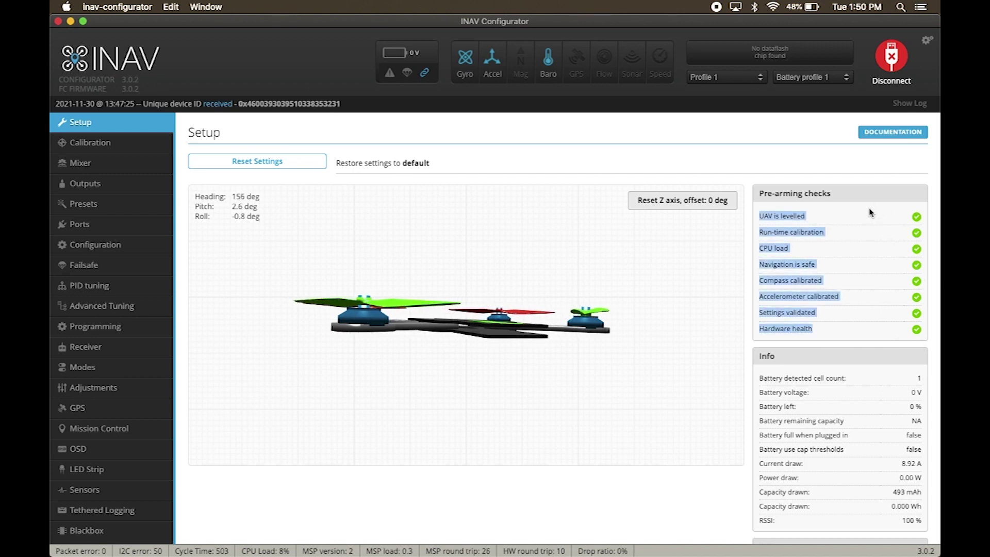